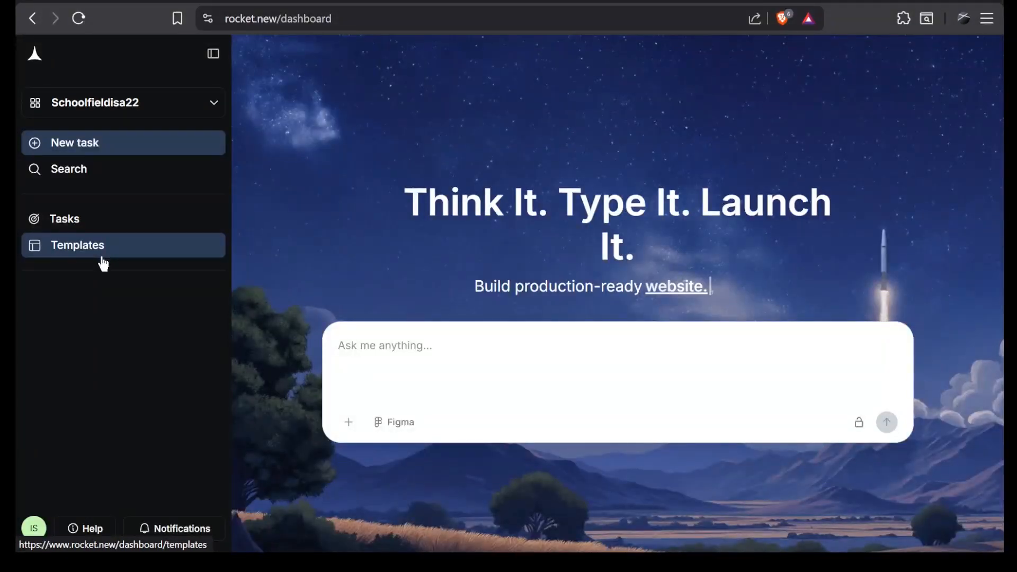
# Check the workspace's plan and token allowance, and collapse the navigation sidebar.
pyautogui.click(180, 109)
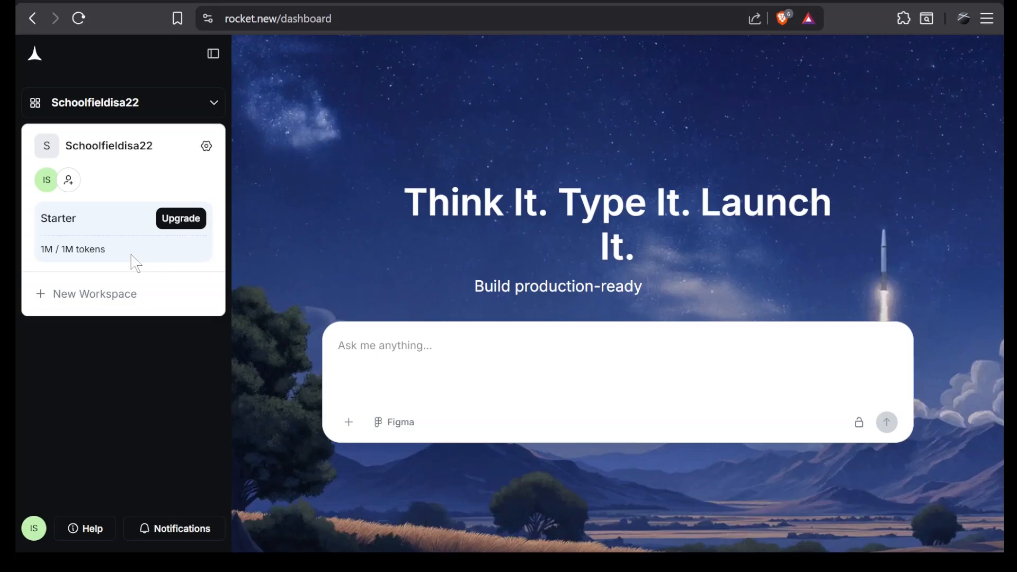
pyautogui.click(295, 68)
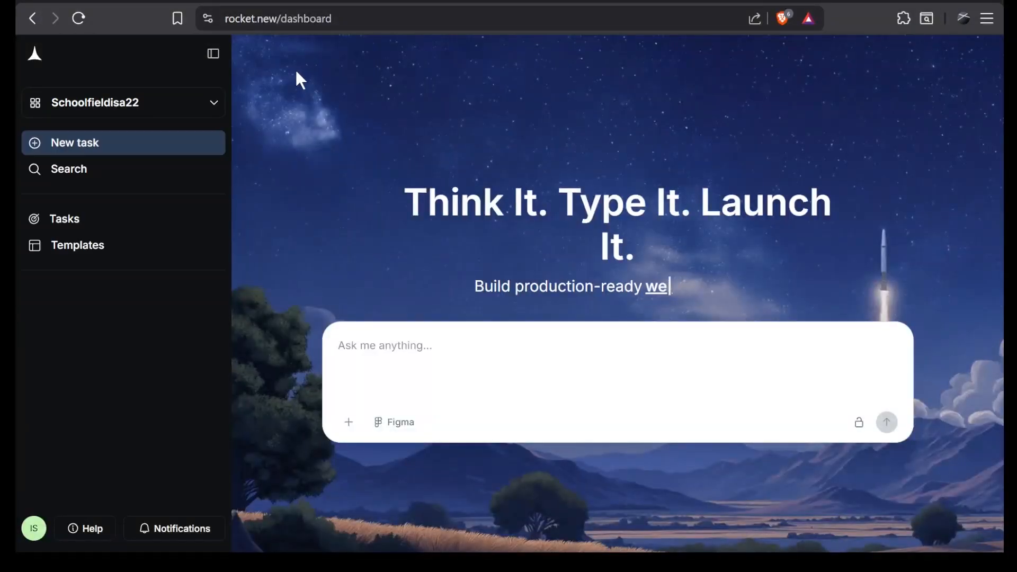
pyautogui.click(217, 59)
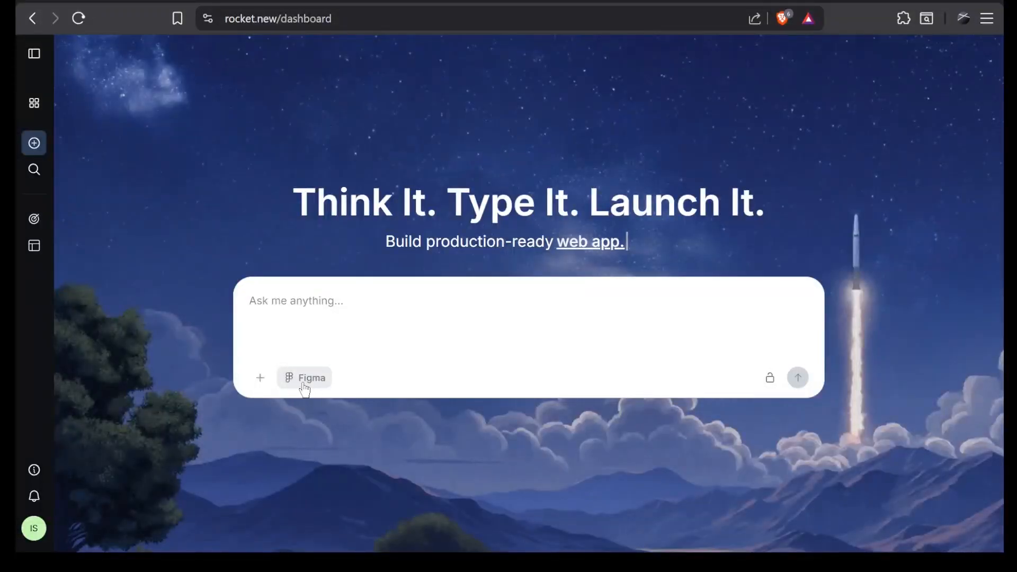
# Submit a prompt for a single-page darkcore SaaS landing page for Nexus with hero, email waitlist form, five placeholder logos, 3-column feature grid and minimalist footer.
pyautogui.click(261, 379)
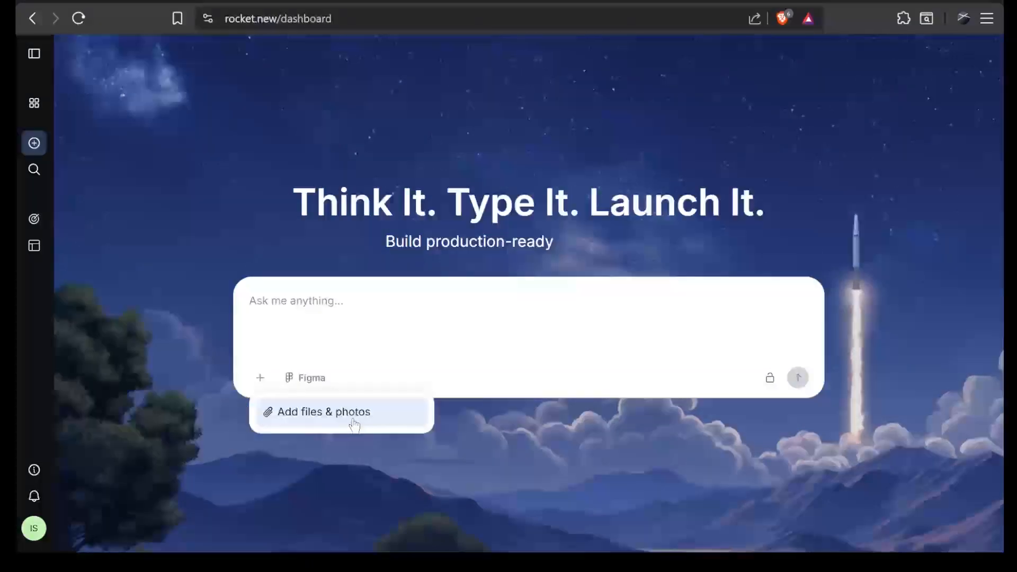
pyautogui.press('Escape')
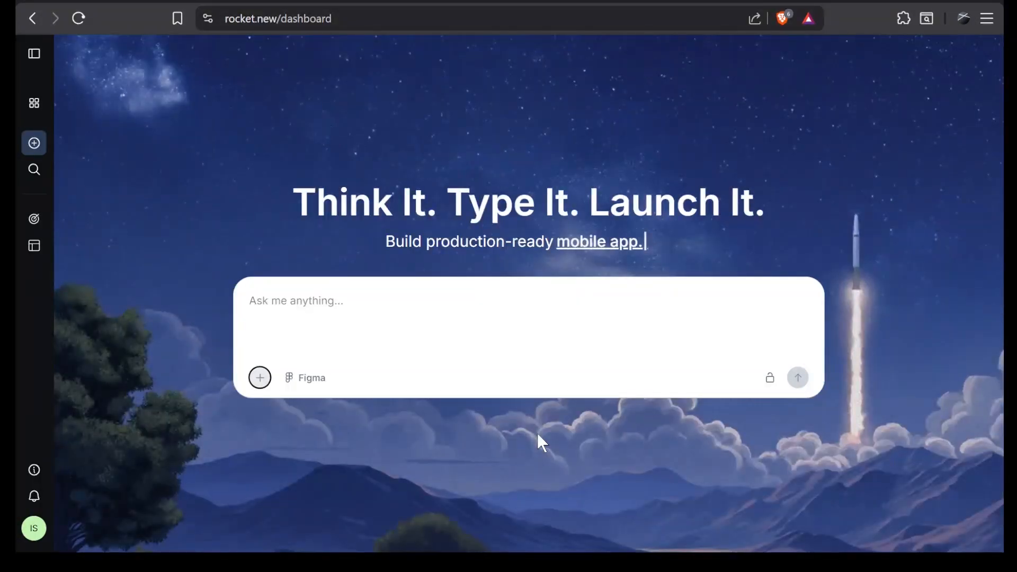
pyautogui.write('Build a single-page SaaS landing page for an Agentic AI platform called Nexus. Use a darkcore aesthetic with a solid obsidian background and electric blue accents. Include a hero section with a strong headline and an email waitlist form, a 3-column feature grid explaining AI agents, and a minimalist footer. Add a subtle glass effect to the background of each feature card and apply a hover state that lifts the card up by 5 pixels. Insert a social proof section just below the hero that displays five placeholder company logos in a horizontal row.')
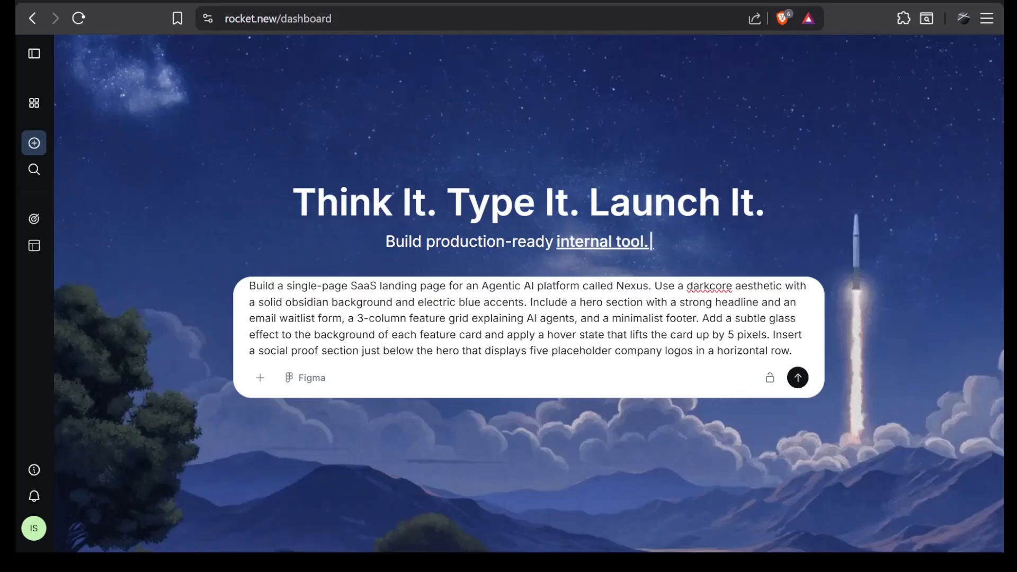
pyautogui.click(768, 385)
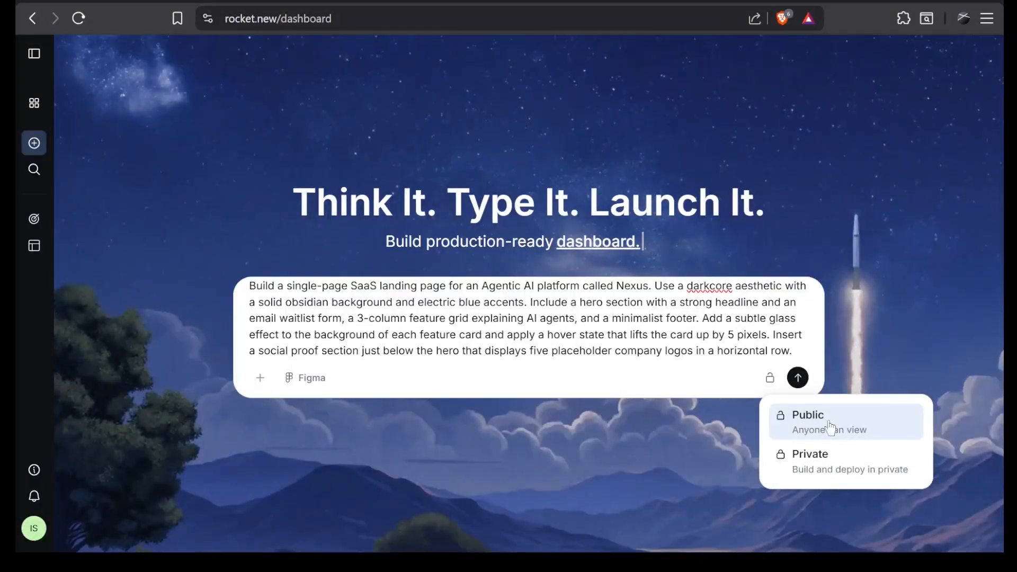
pyautogui.click(922, 346)
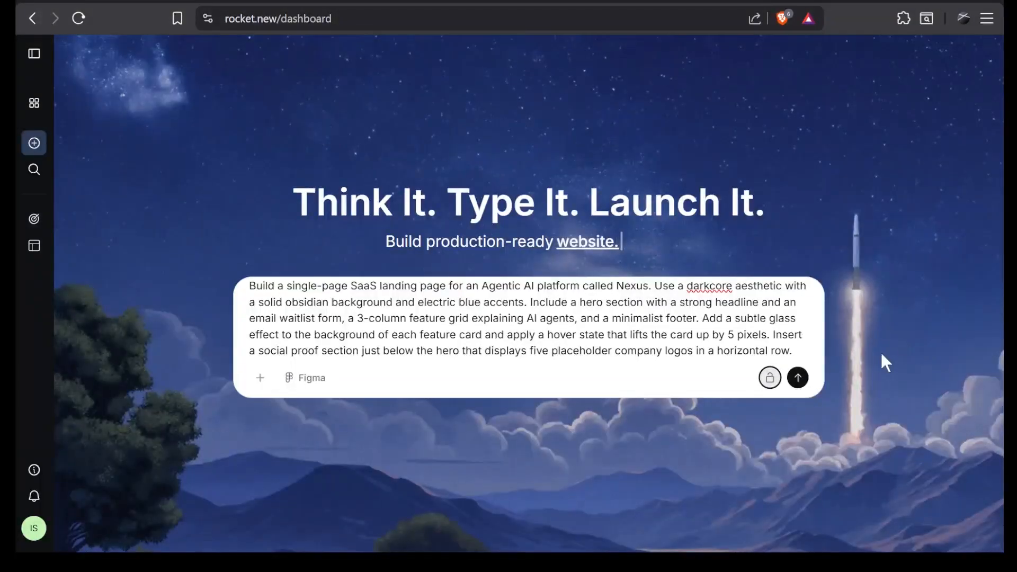
pyautogui.click(798, 377)
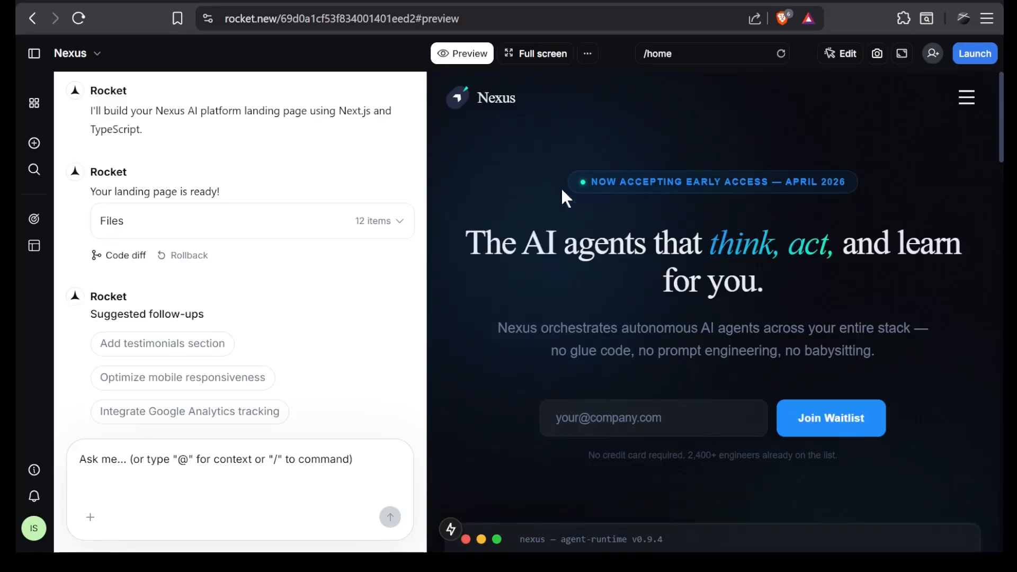
# View the generated Nexus landing page in full screen and examine its hero, company logos, feature cards, early-access form and footer.
pyautogui.click(528, 55)
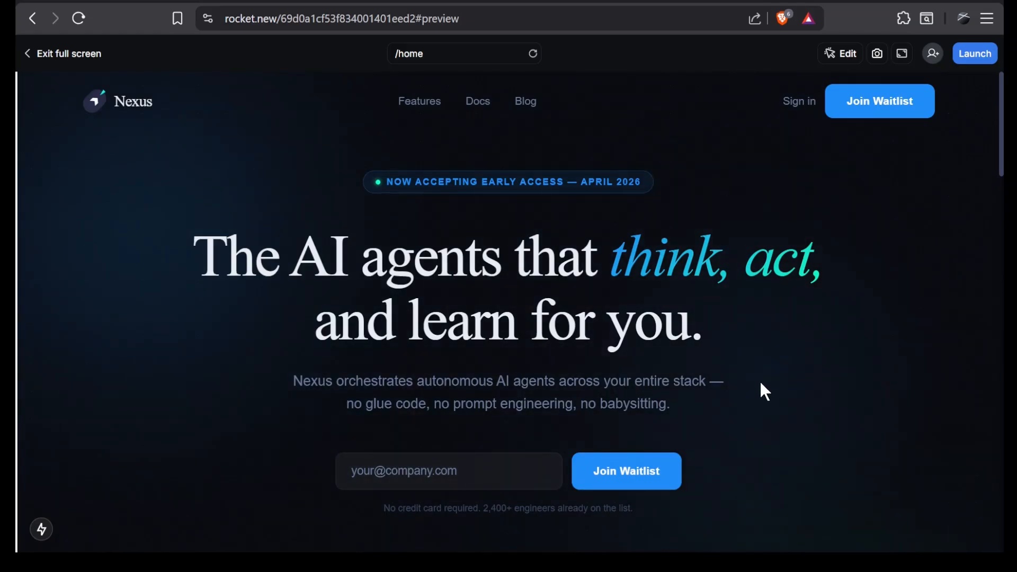
pyautogui.scroll(-7, 763, 389)
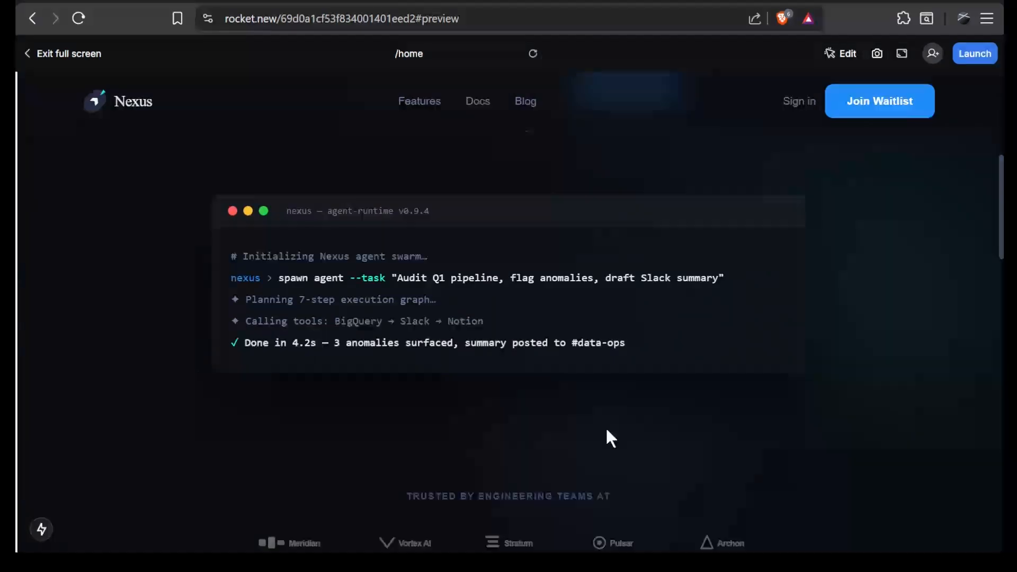
pyautogui.scroll(-4, 607, 431)
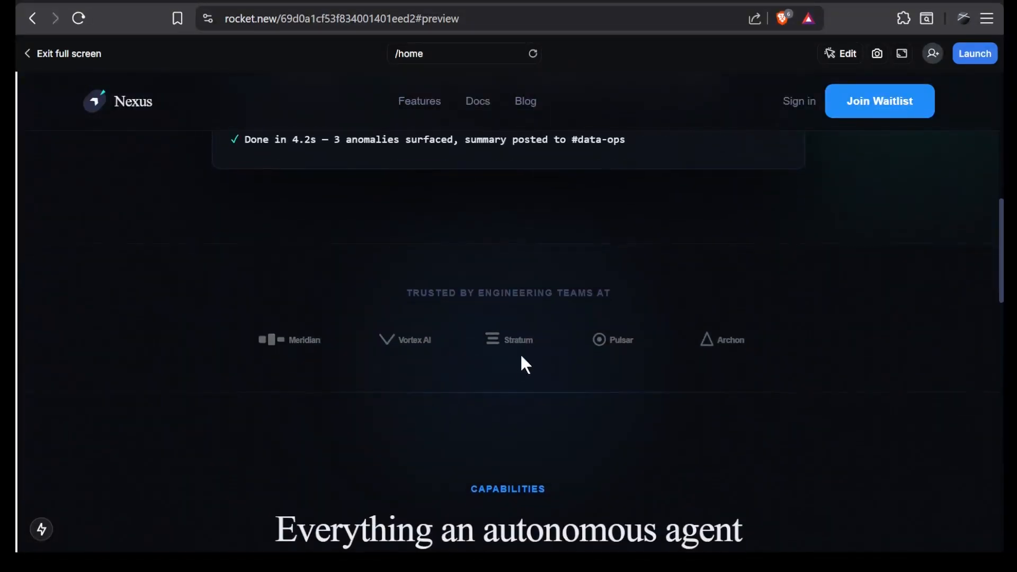
pyautogui.scroll(-5, 734, 350)
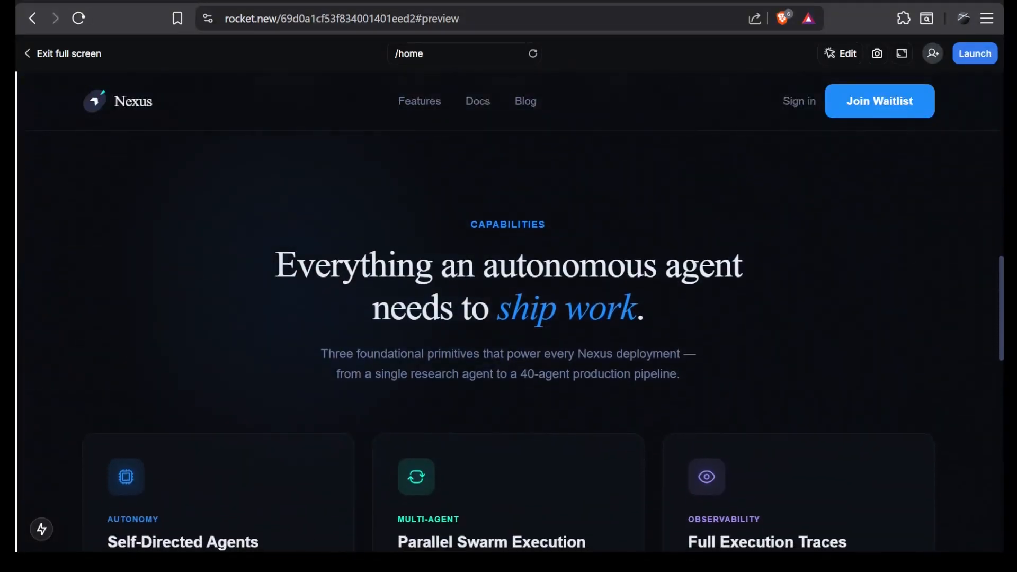
pyautogui.scroll(-6, 711, 418)
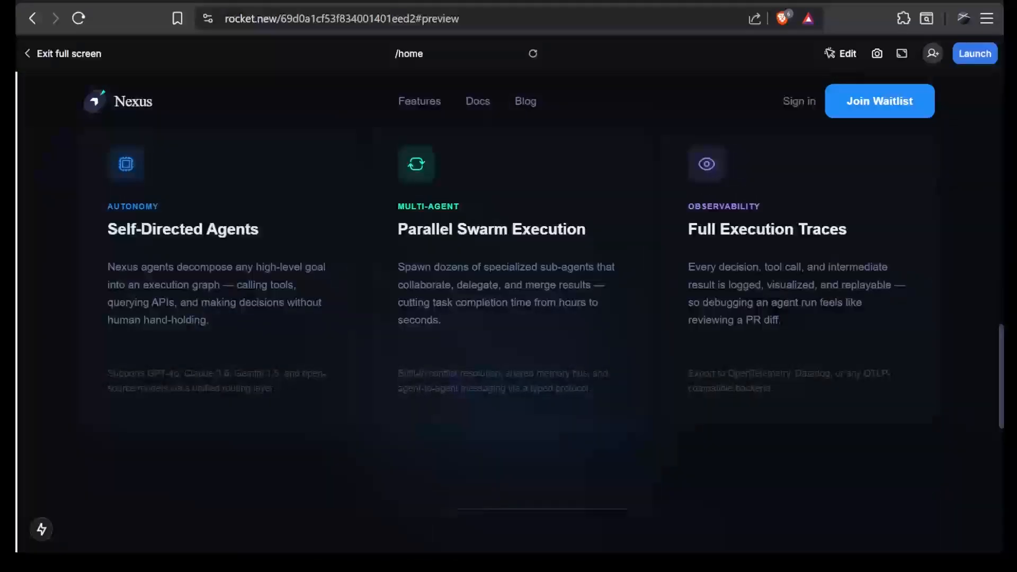
pyautogui.scroll(1, 535, 339)
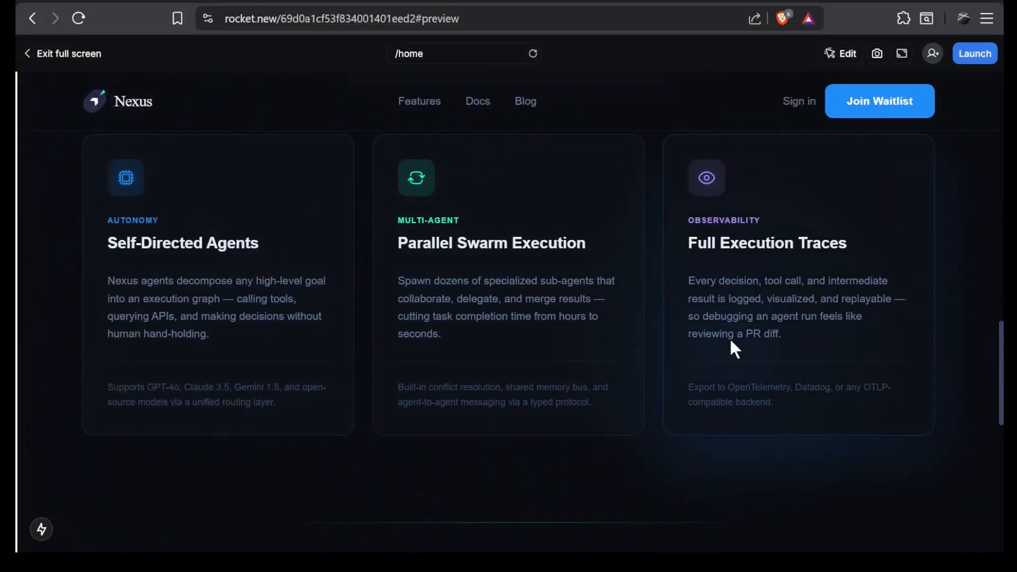
pyautogui.scroll(1, 736, 350)
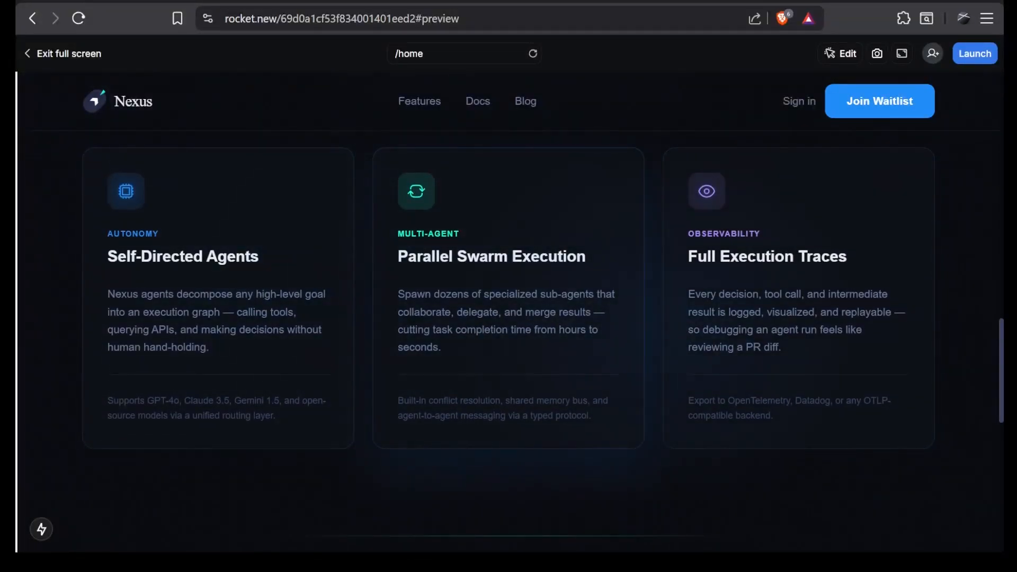
pyautogui.scroll(-9, 767, 338)
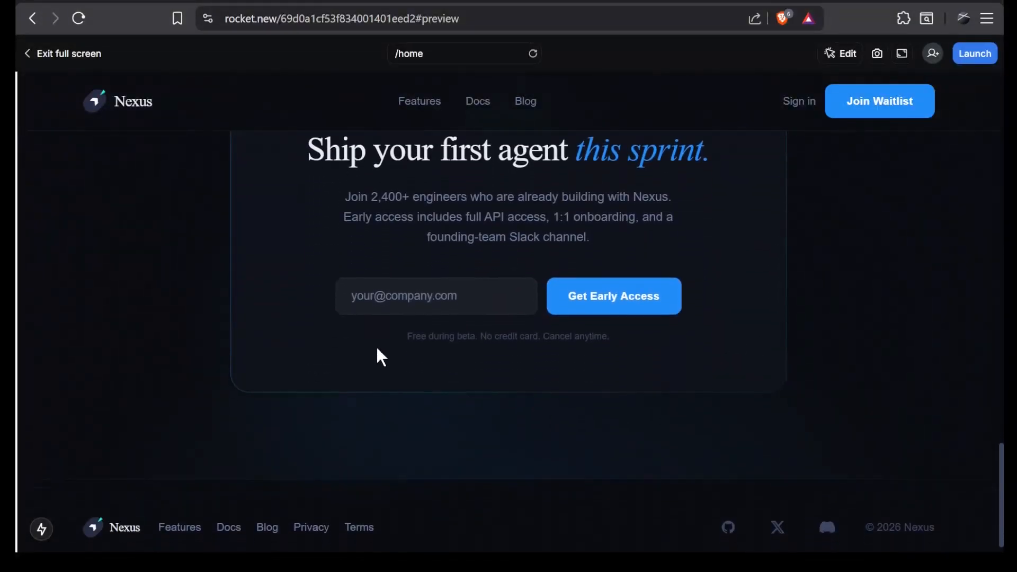
pyautogui.scroll(-1, 377, 351)
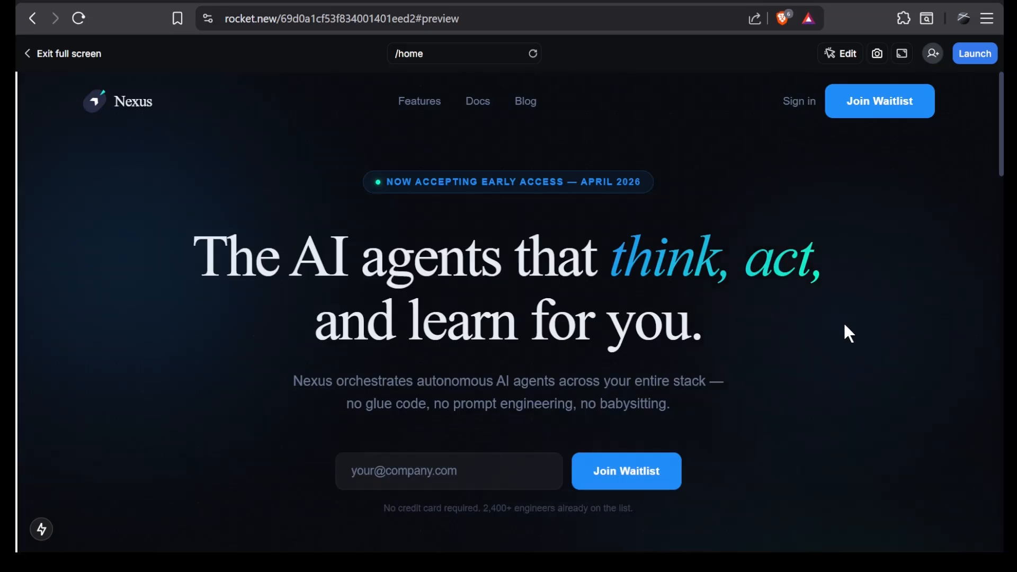
pyautogui.scroll(-4, 845, 329)
pyautogui.scroll(-3, 845, 326)
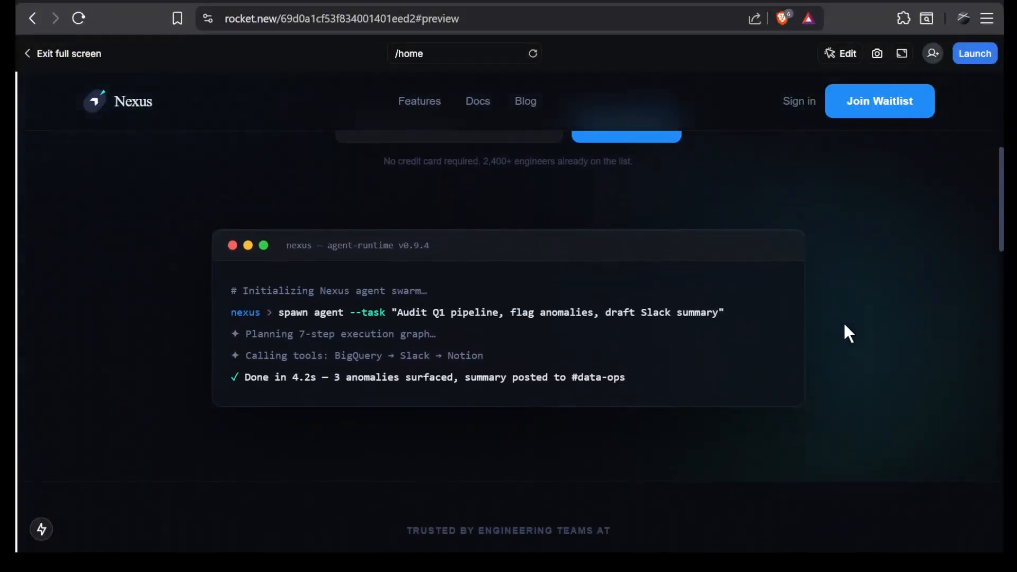
# In edit mode, remove the em dash from the Capabilities paragraph so it reads "every Nexus deployment from a single research agent".
pyautogui.click(842, 51)
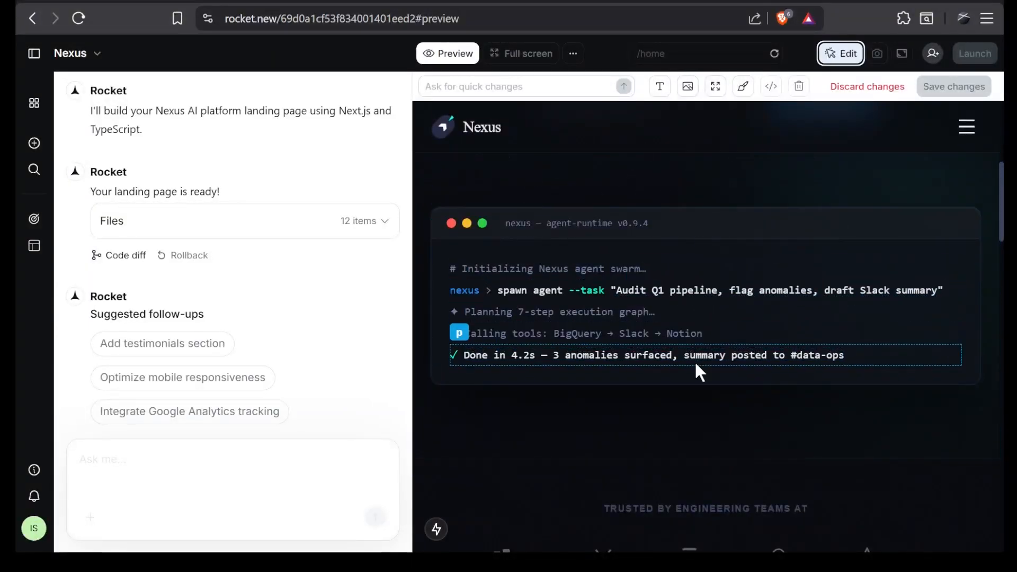
pyautogui.scroll(-5, 695, 360)
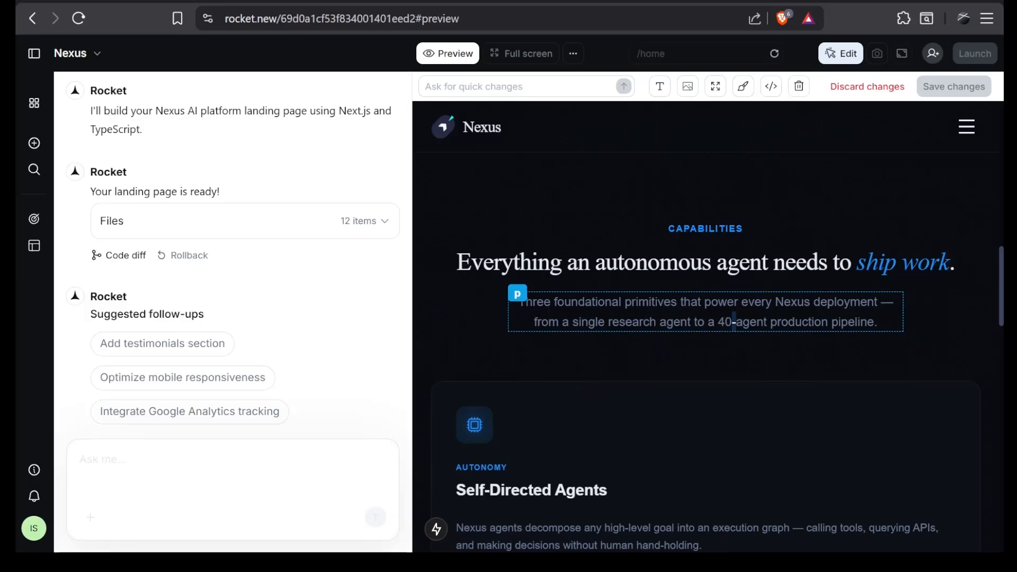
pyautogui.click(663, 94)
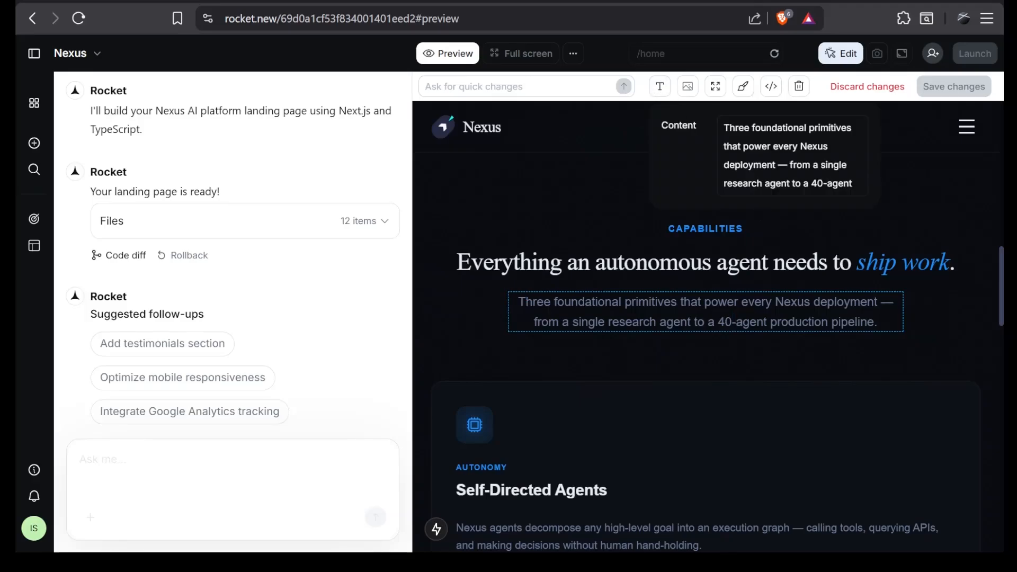
pyautogui.click(855, 183)
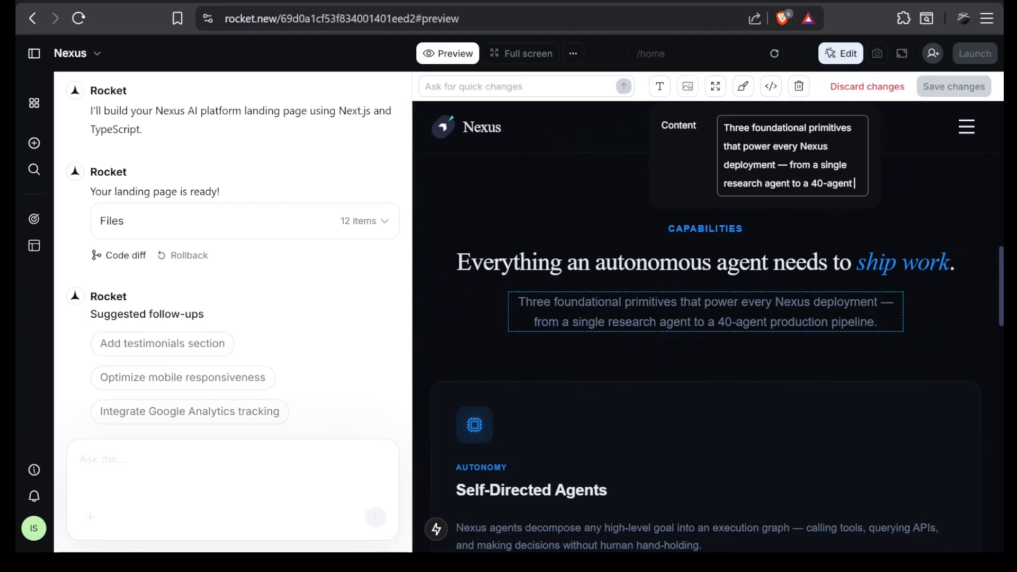
pyautogui.moveTo(854, 183); pyautogui.dragTo(706, 192)
pyautogui.click(855, 184)
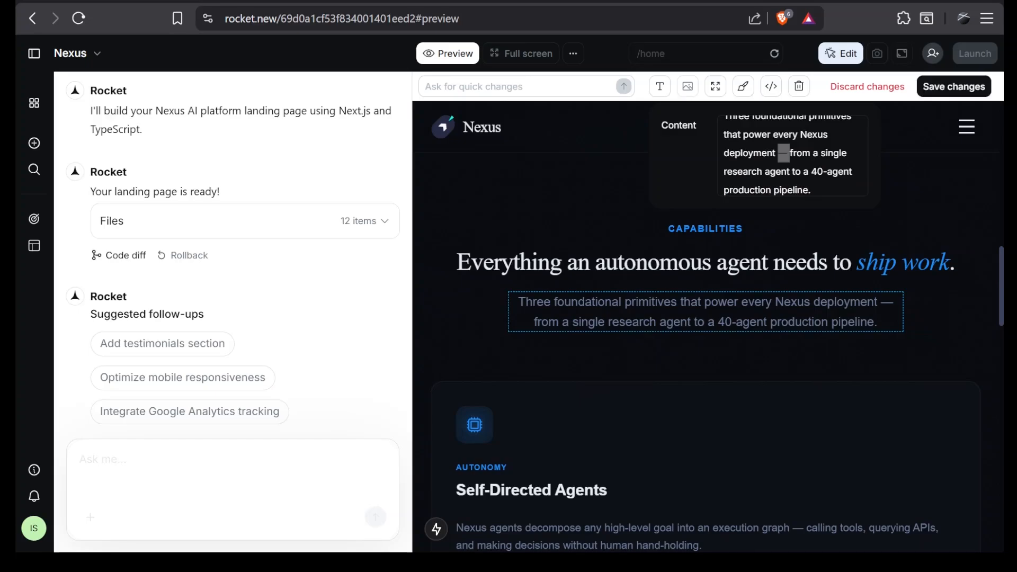
pyautogui.press('BackSpace')
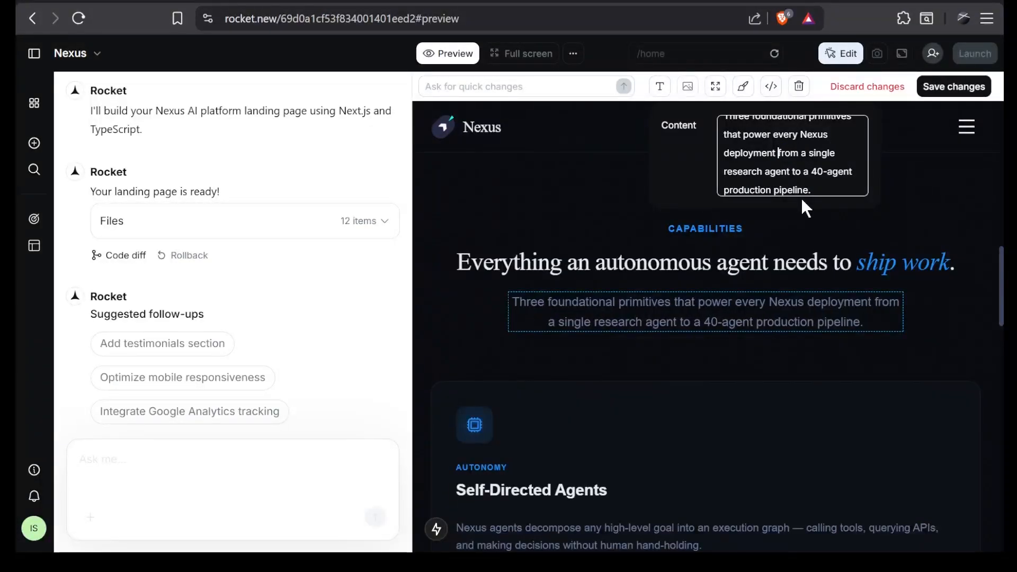
pyautogui.click(815, 190)
pyautogui.click(917, 200)
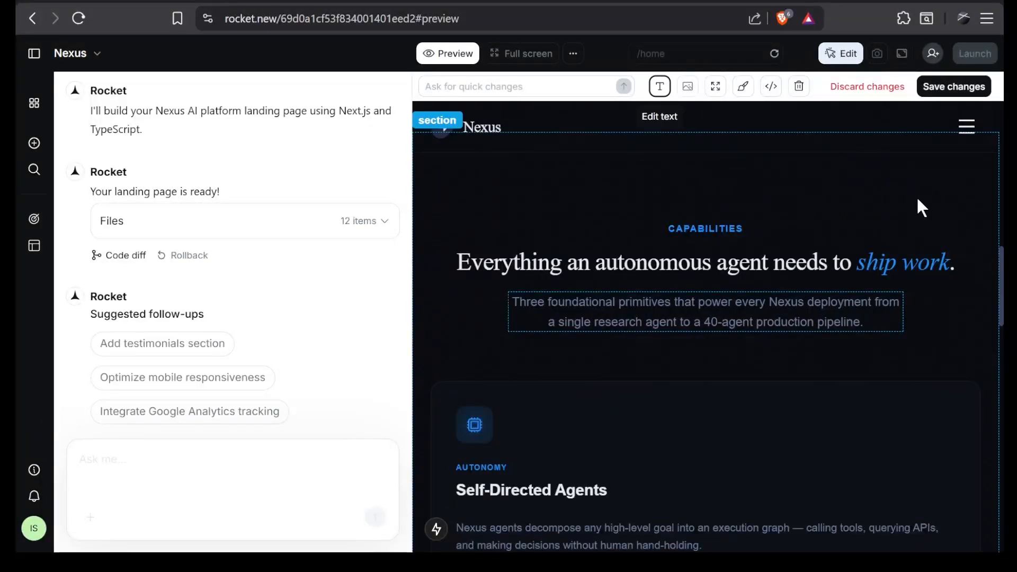
# Try a top padding of 100 on the Capabilities heading block and reset it to 0.
pyautogui.scroll(2, 860, 194)
pyautogui.scroll(1, 859, 195)
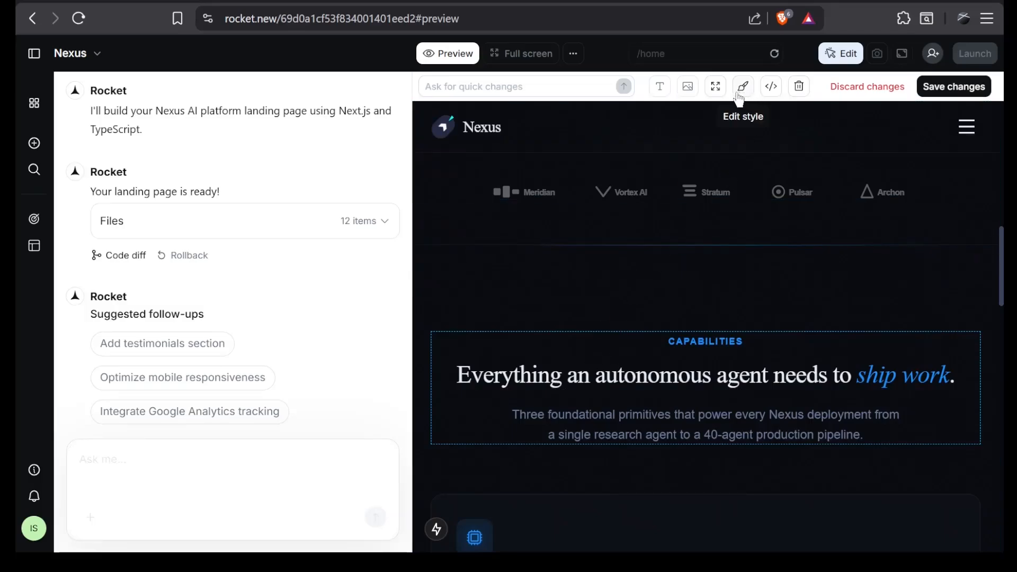
pyautogui.click(715, 86)
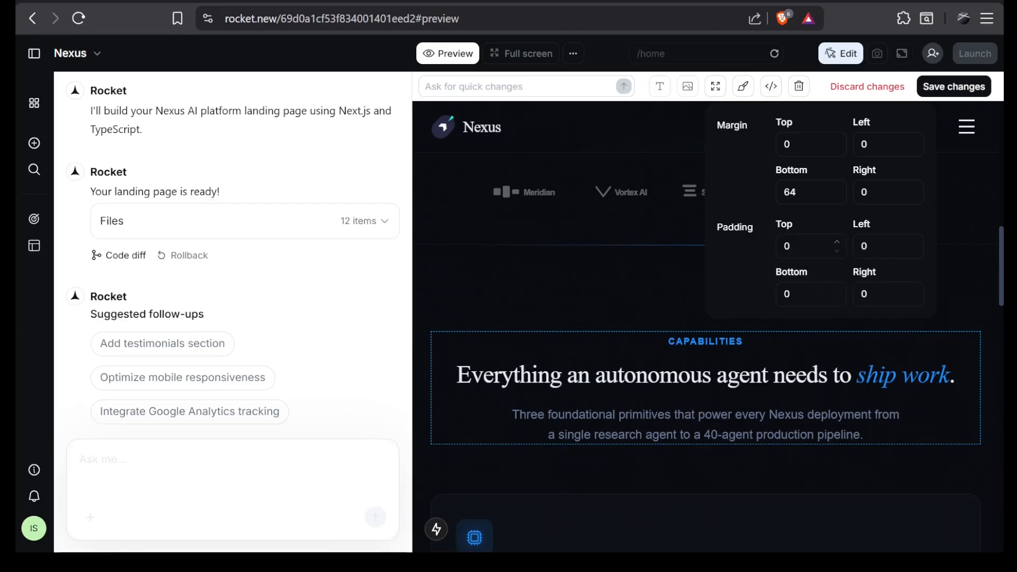
pyautogui.click(788, 246)
pyautogui.write('100')
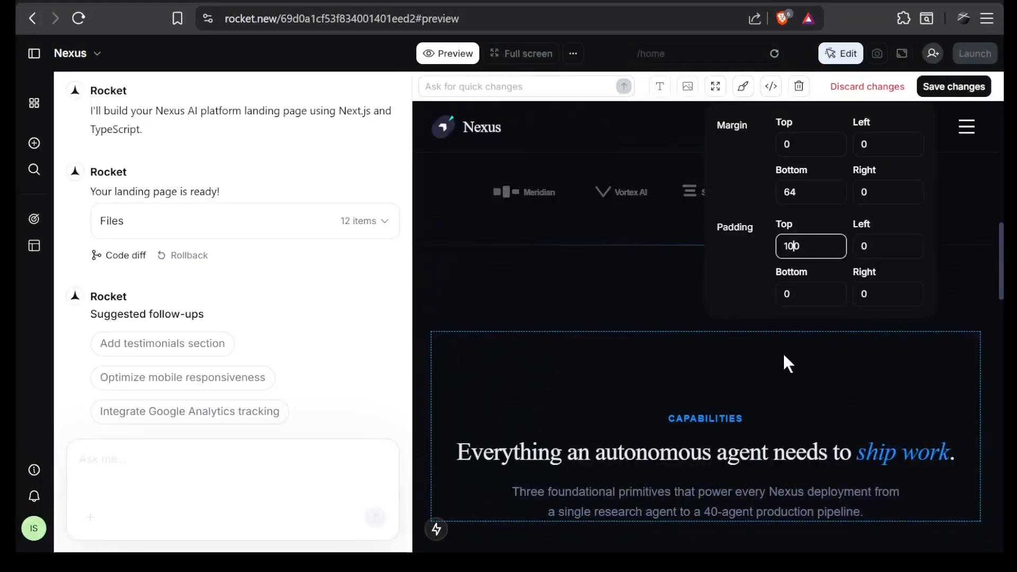
pyautogui.press('BackSpace')
pyautogui.press('BackSpace')
pyautogui.press('BackSpace')
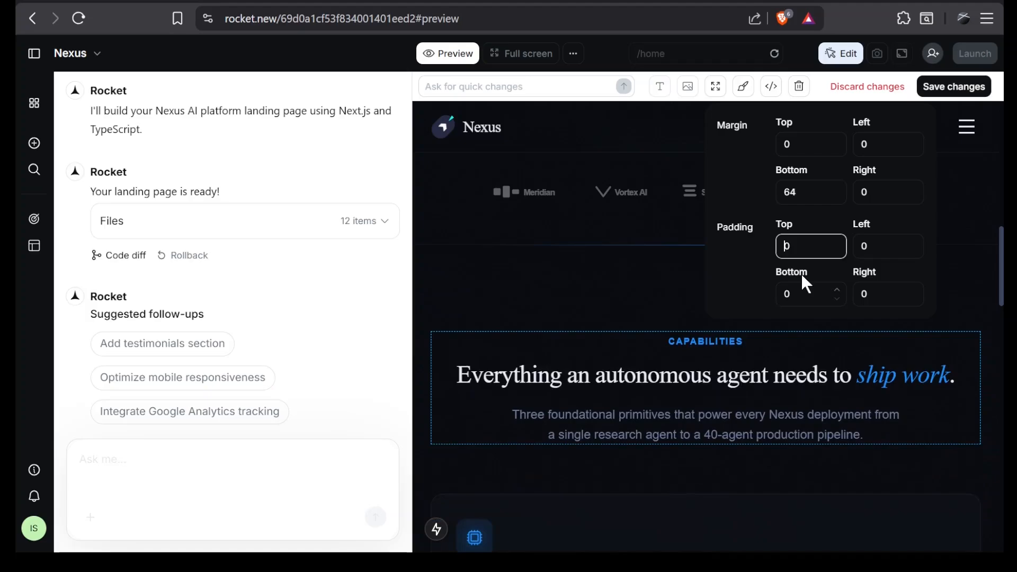
pyautogui.click(675, 289)
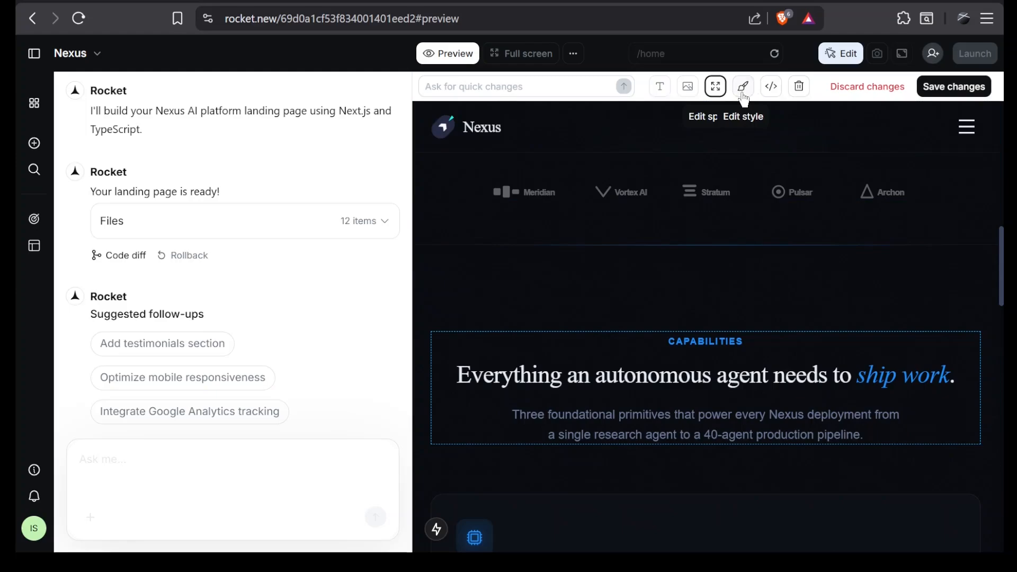
# Inspect the Capabilities heading block's style classes, try an opaque #f9f6f6 background on it, and discard all unsaved visual edits.
pyautogui.click(744, 88)
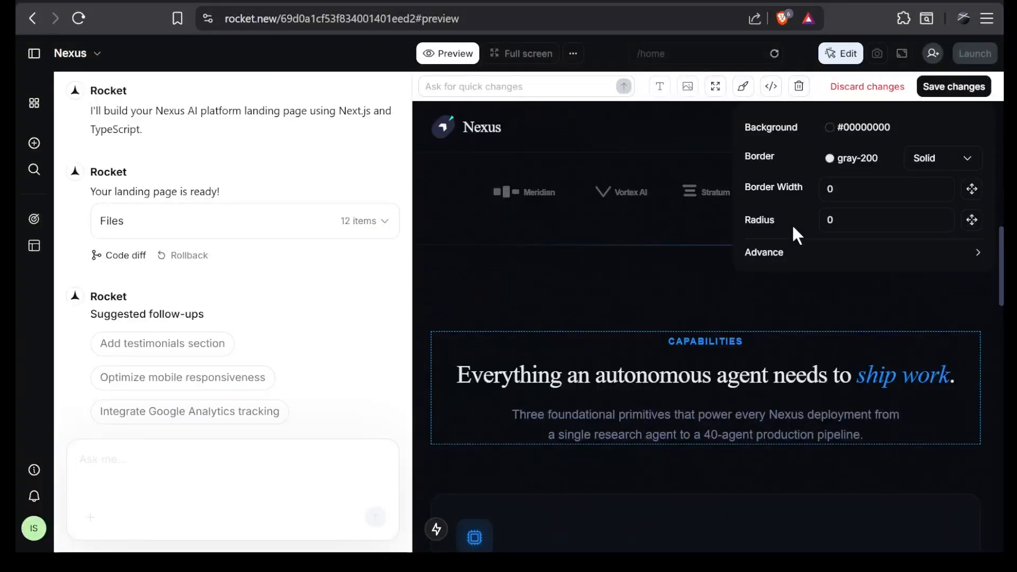
pyautogui.click(796, 252)
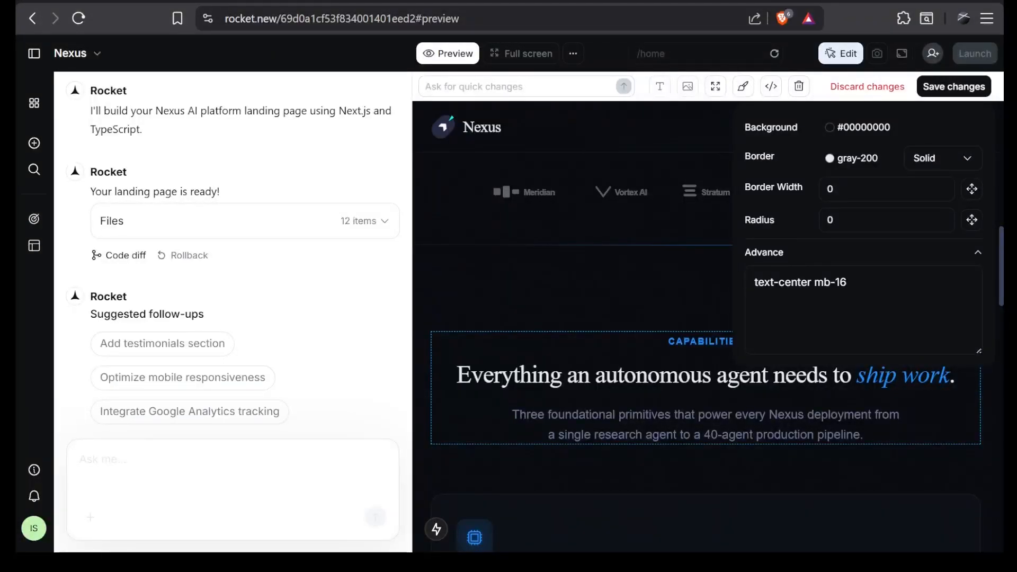
pyautogui.click(985, 251)
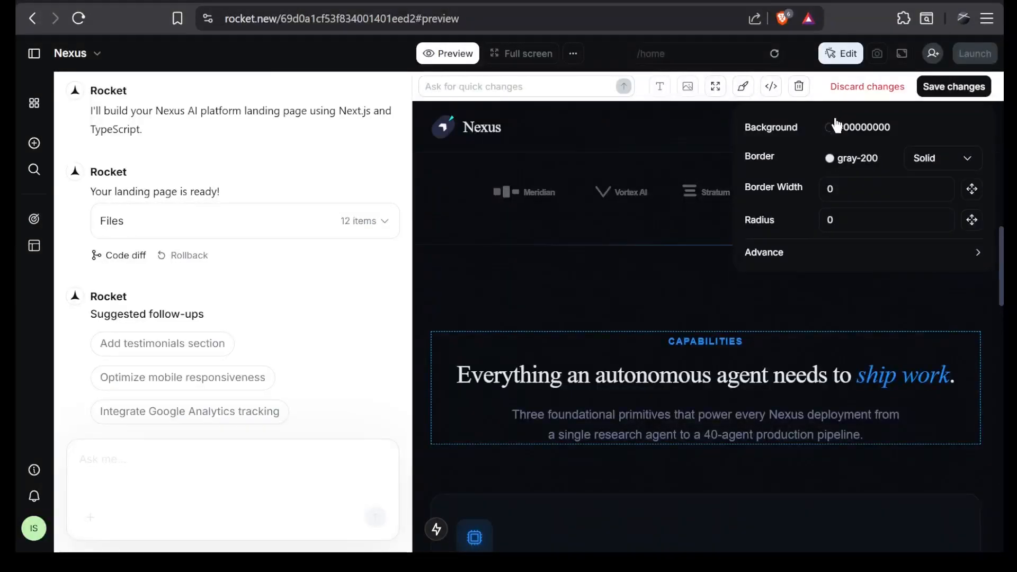
pyautogui.click(830, 128)
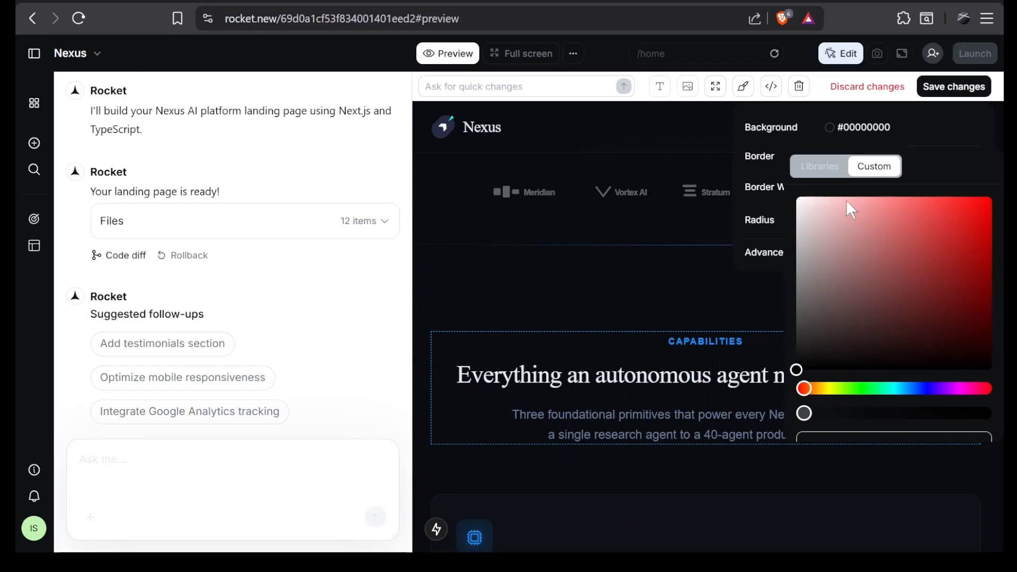
pyautogui.moveTo(847, 201); pyautogui.dragTo(835, 203)
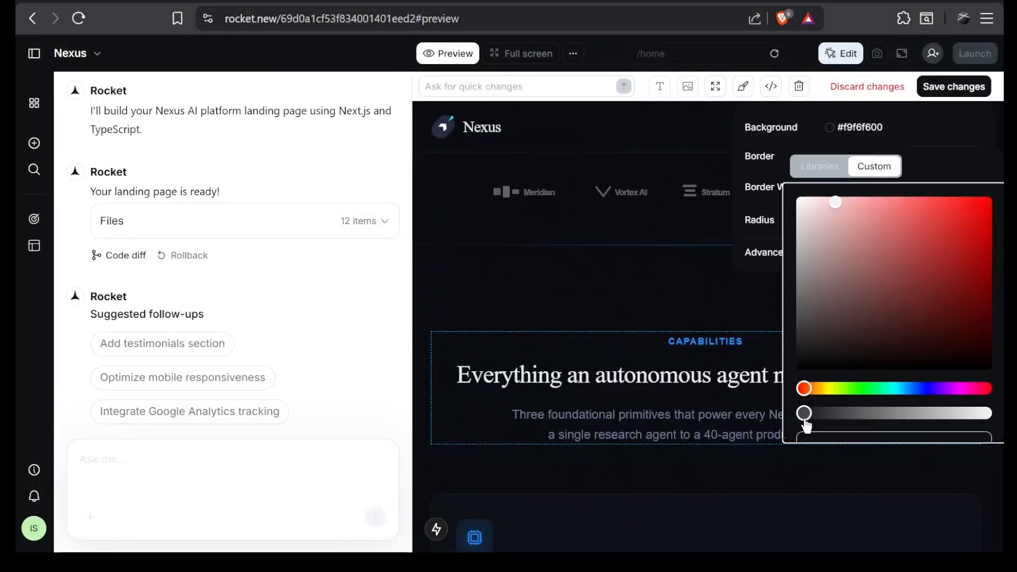
pyautogui.moveTo(805, 424); pyautogui.dragTo(1002, 437)
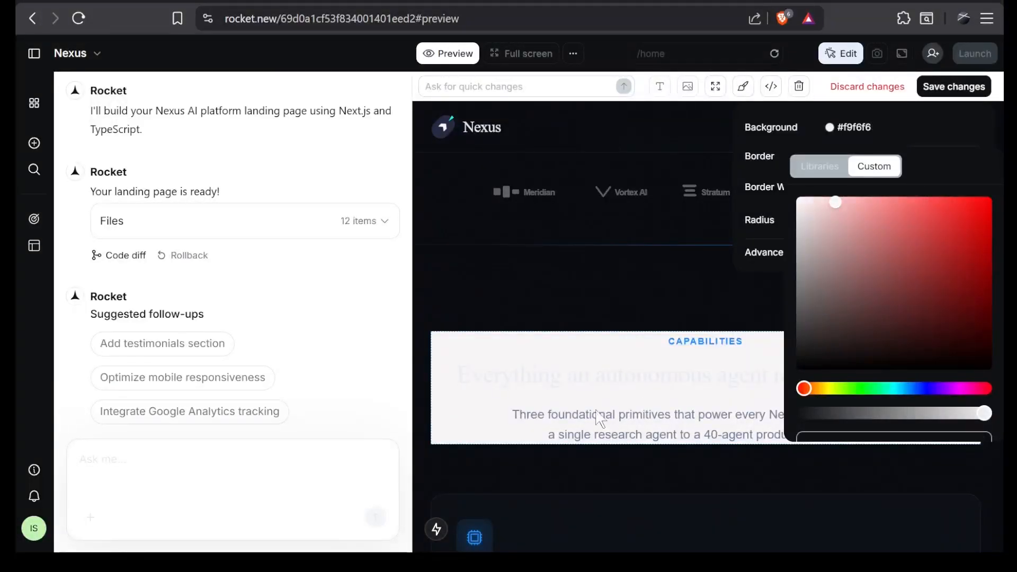
pyautogui.click(539, 396)
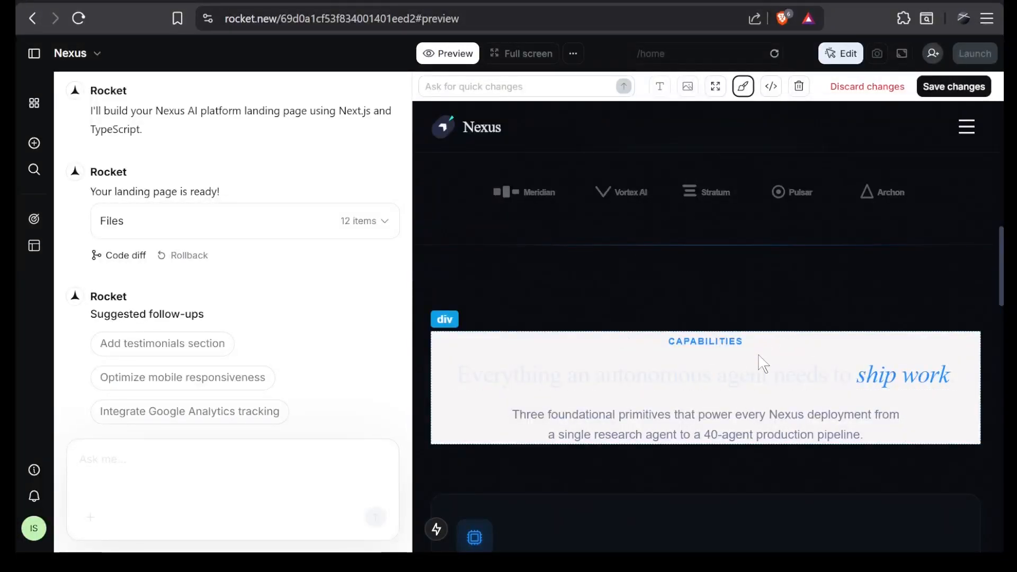
pyautogui.click(866, 87)
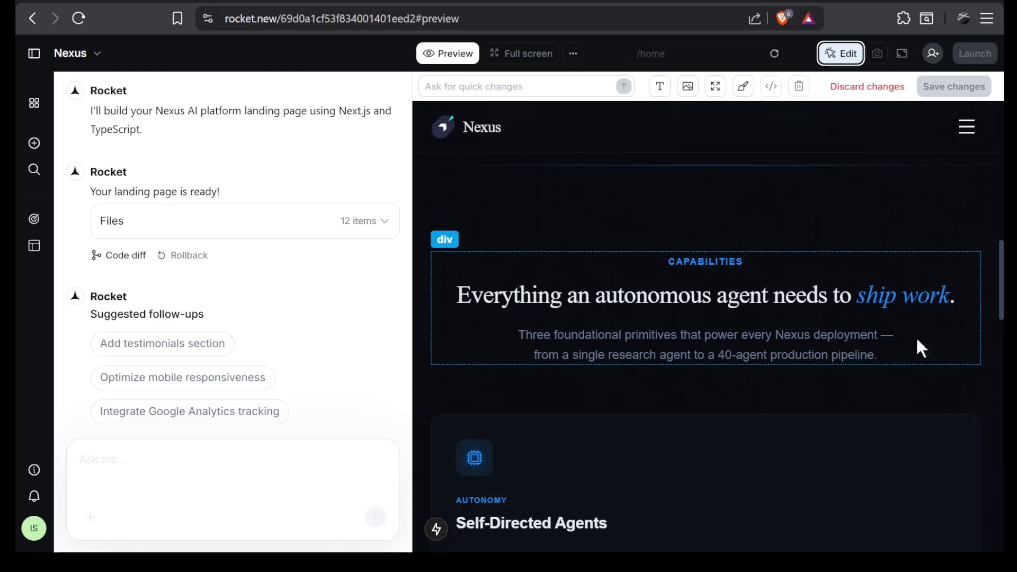
# Submit a quick change to enlarge the hero and newsletter headlines and make the newsletter button outline instead of solid, and review the page.
pyautogui.click(426, 86)
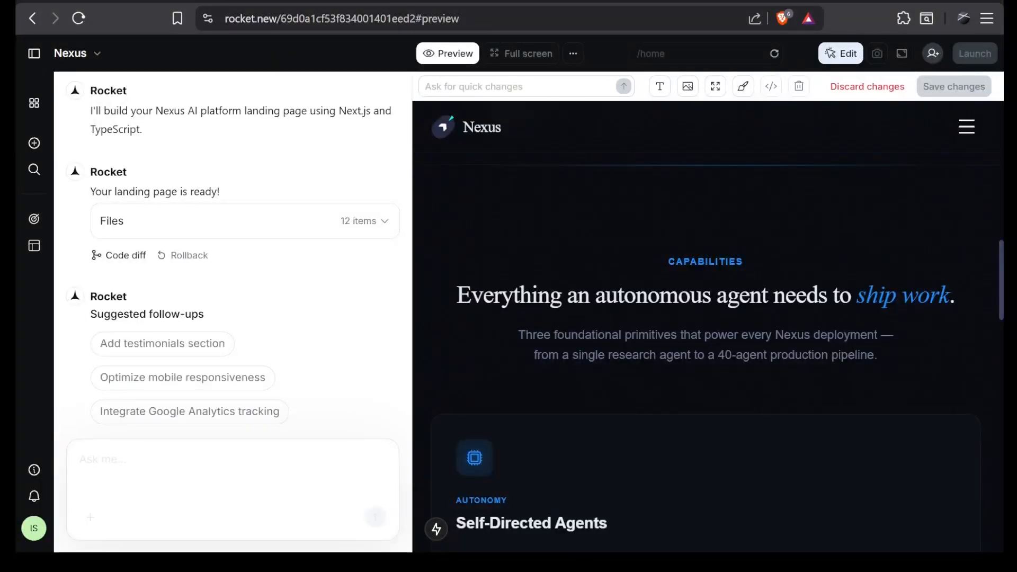
pyautogui.click(427, 87)
pyautogui.scroll(-15, 811, 347)
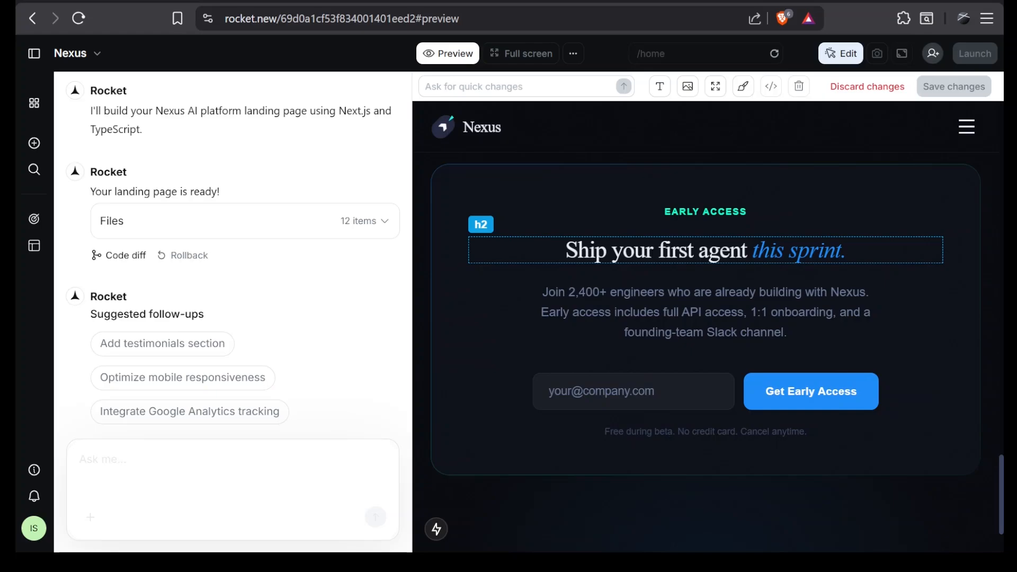
pyautogui.scroll(2, 708, 318)
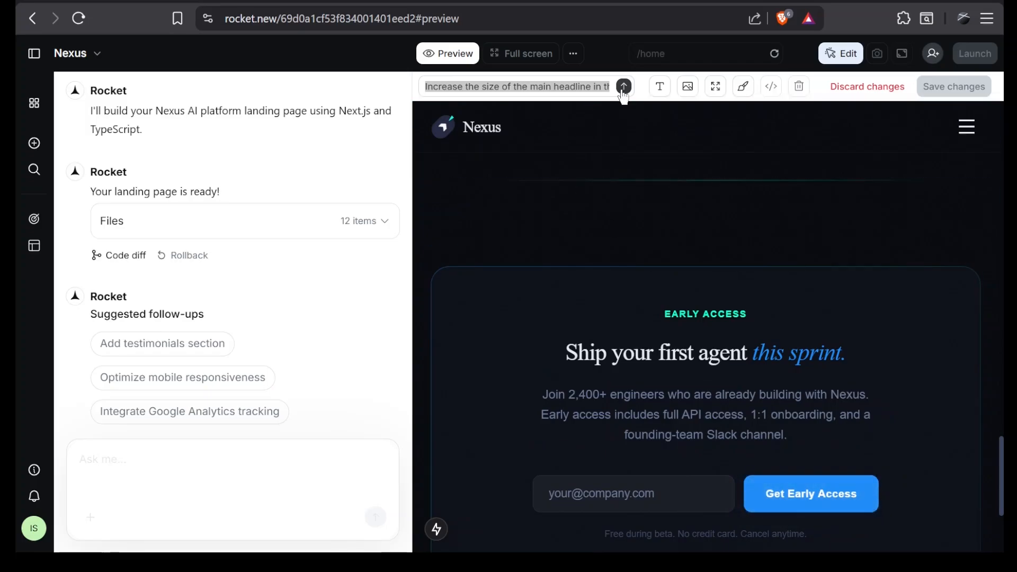
pyautogui.click(624, 86)
pyautogui.moveTo(96, 289); pyautogui.dragTo(180, 348)
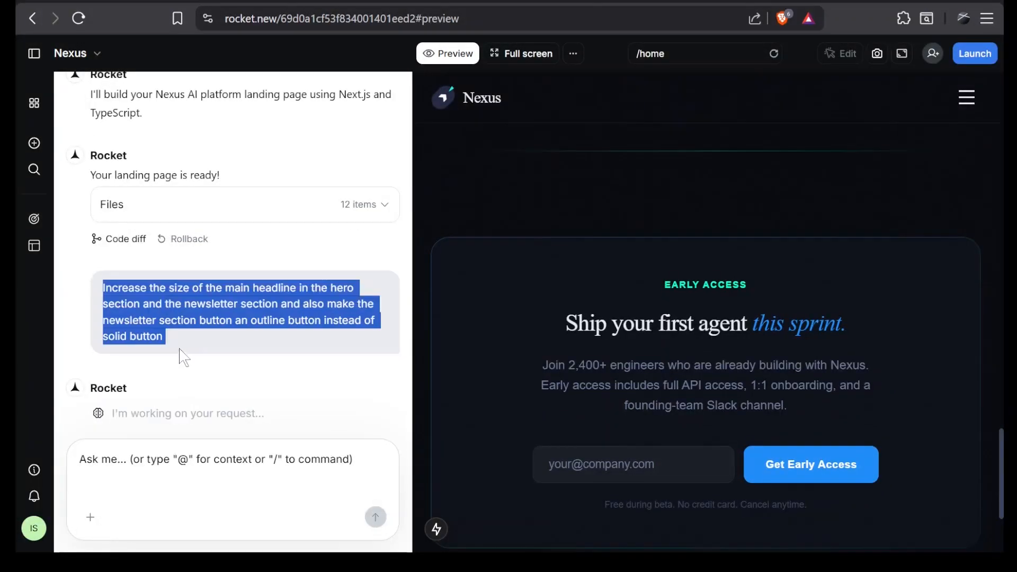
pyautogui.click(205, 367)
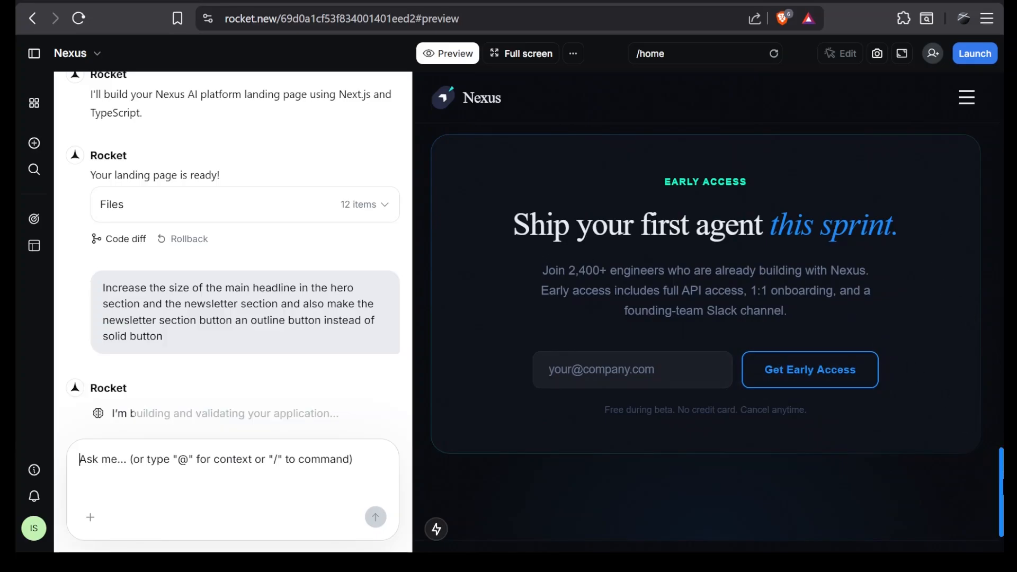
pyautogui.moveTo(1002, 480); pyautogui.dragTo(991, 94)
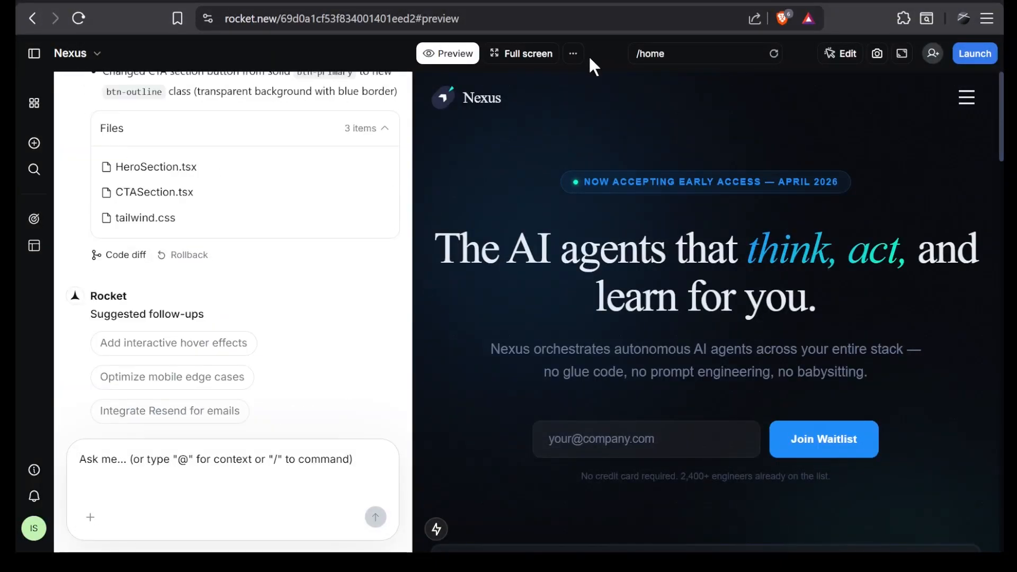
# Open the project's code view, browse the folders offered as @ context in the chat prompt, and clear the mention.
pyautogui.click(573, 54)
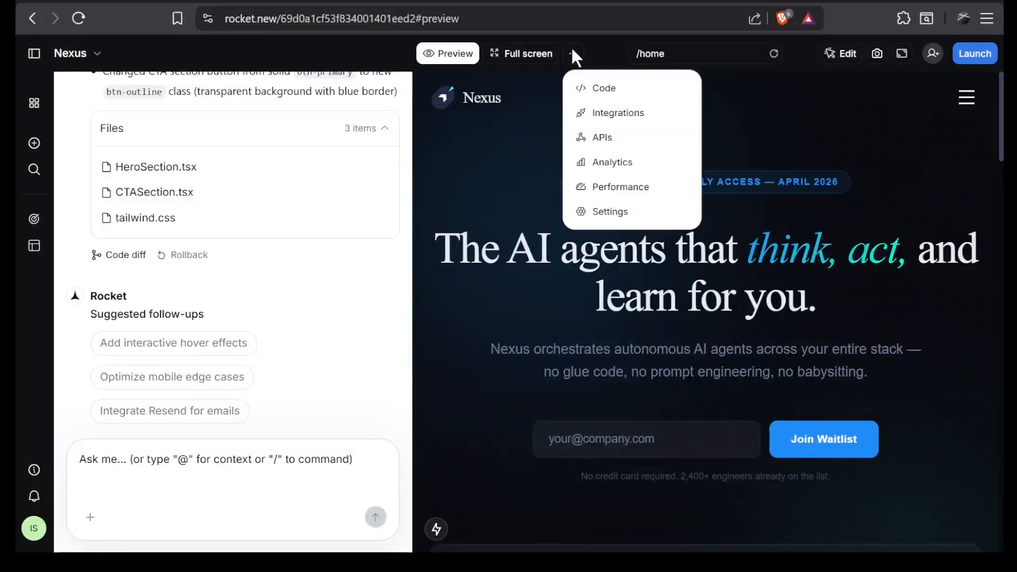
pyautogui.click(589, 91)
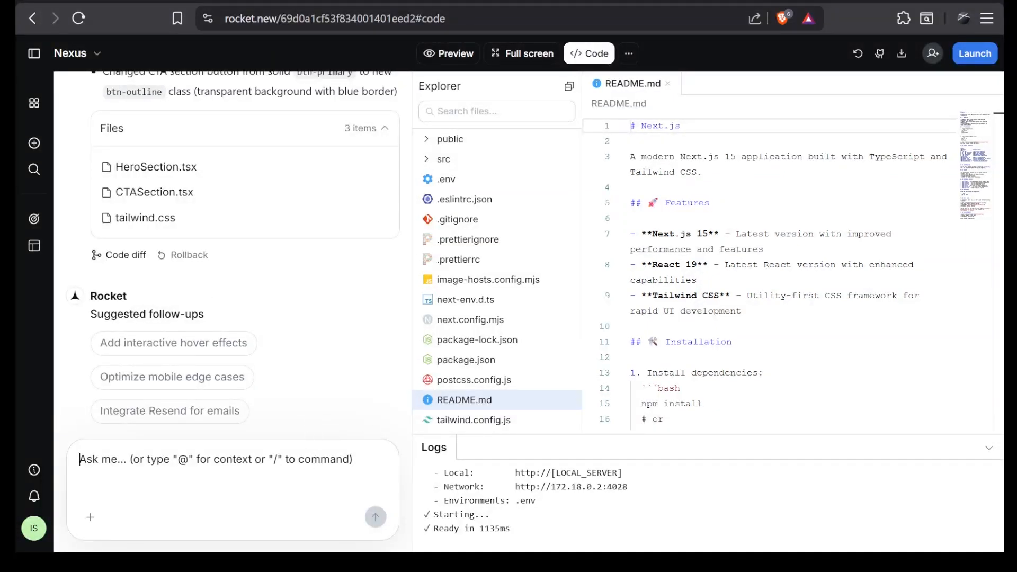
pyautogui.write('@')
pyautogui.press('Return')
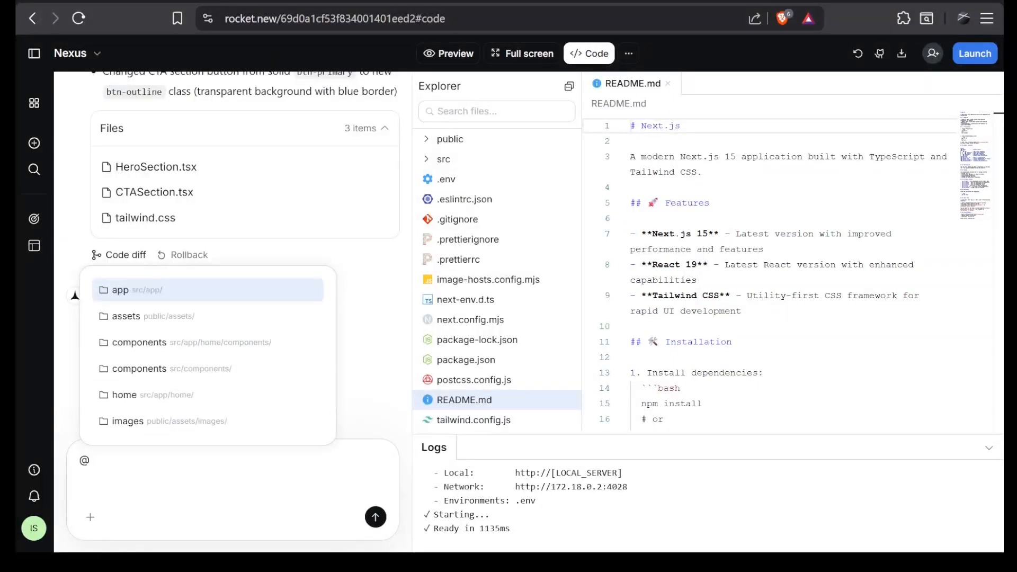
pyautogui.scroll(-5, 218, 393)
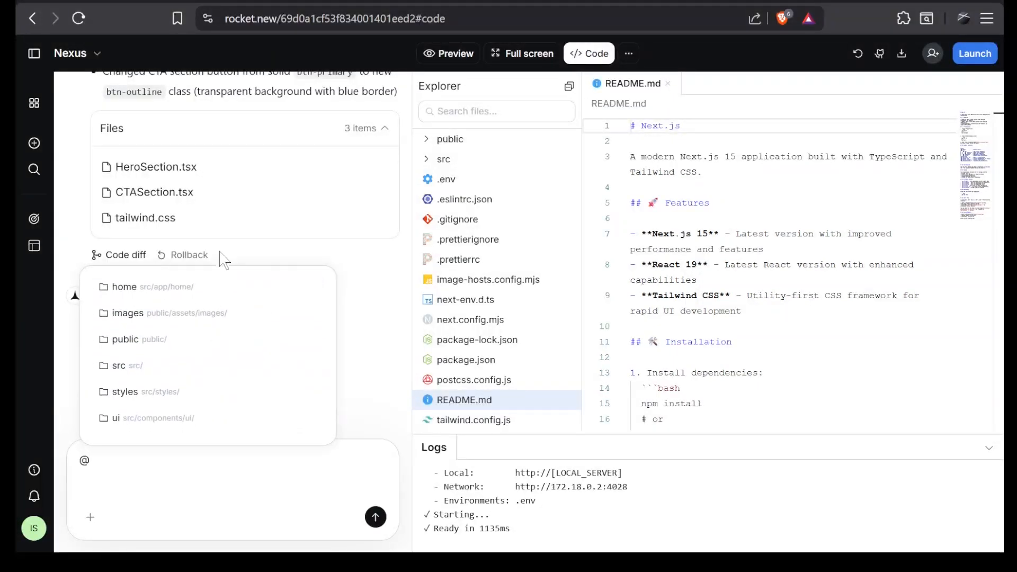
pyautogui.scroll(3, 212, 371)
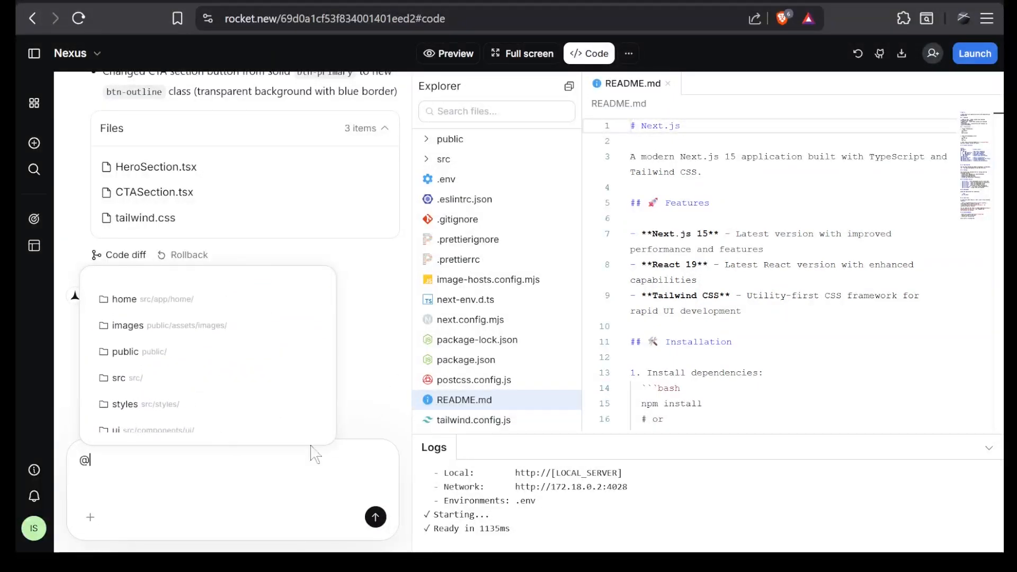
pyautogui.press('BackSpace')
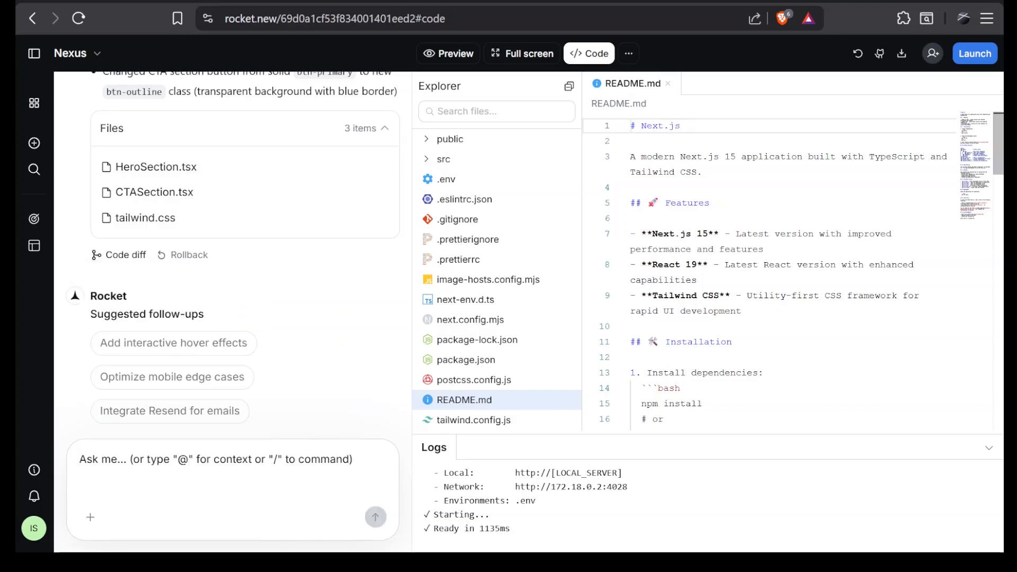
# View the options for launching on the web with a custom domain and the list of additional project tools.
pyautogui.click(978, 59)
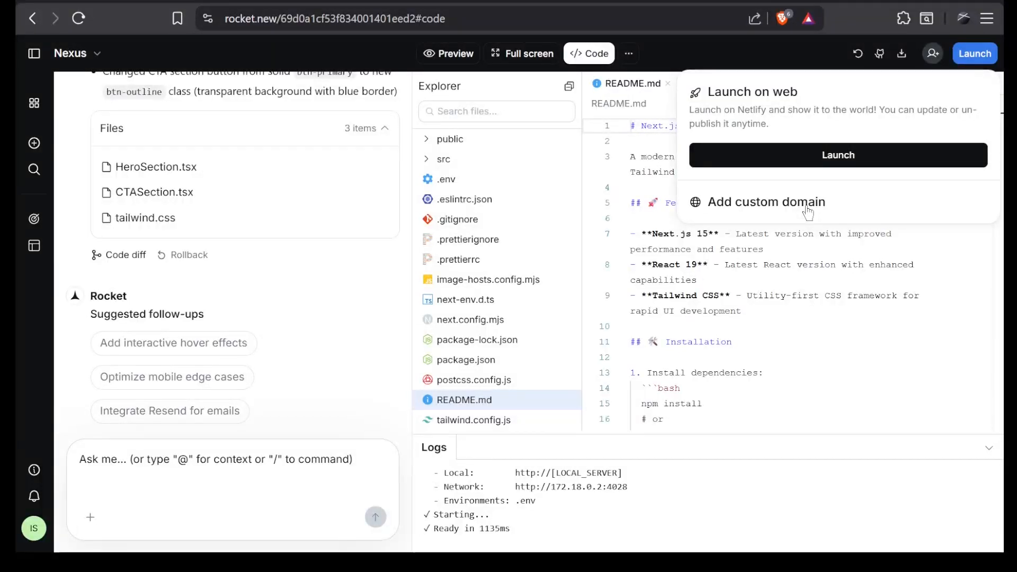
pyautogui.click(692, 63)
pyautogui.click(630, 59)
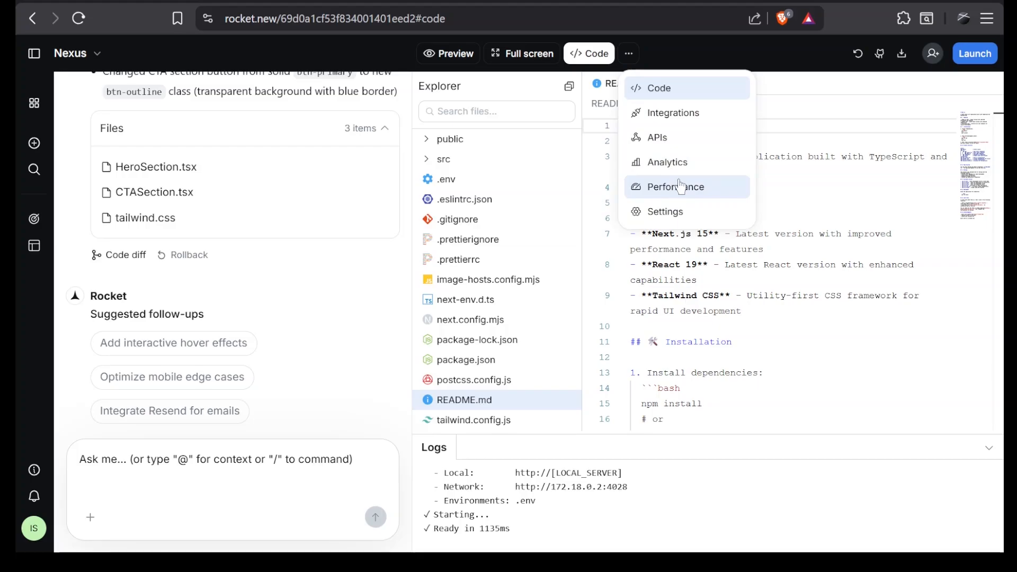
pyautogui.click(380, 321)
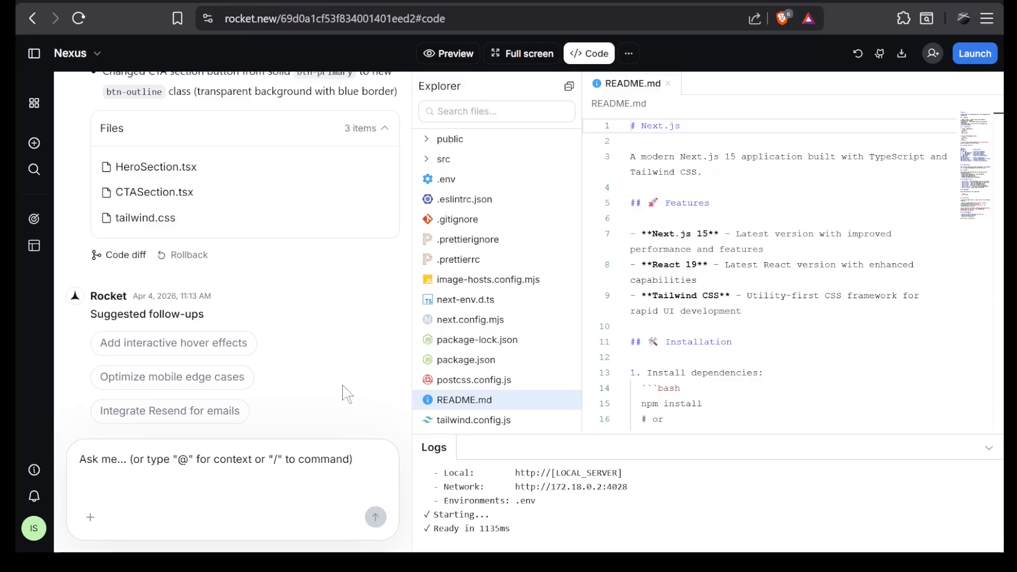
# Return to the page preview, try the /Improve SEO command in the chat prompt, and remove it without submitting.
pyautogui.click(449, 54)
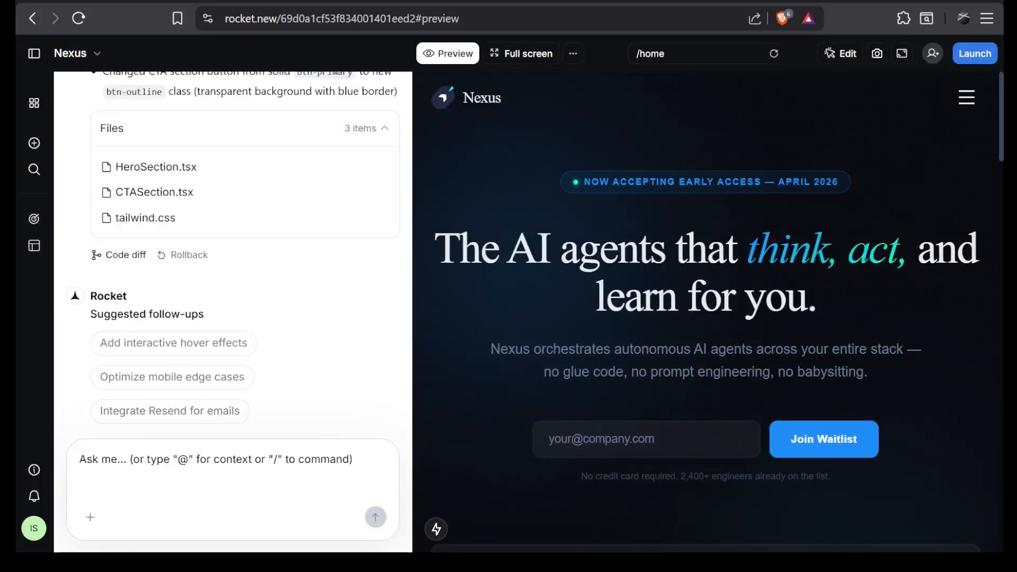
pyautogui.write('/')
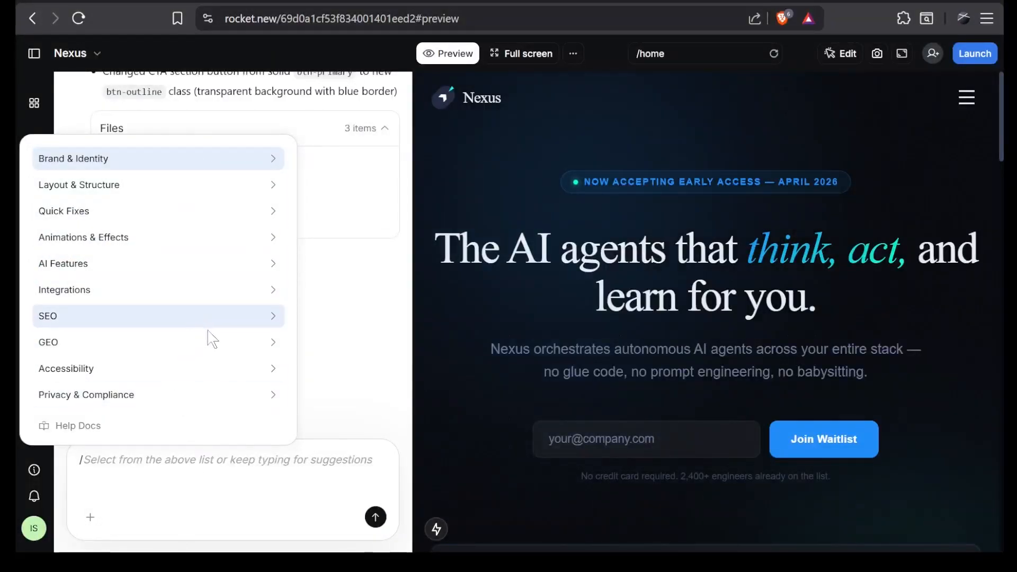
pyautogui.click(271, 318)
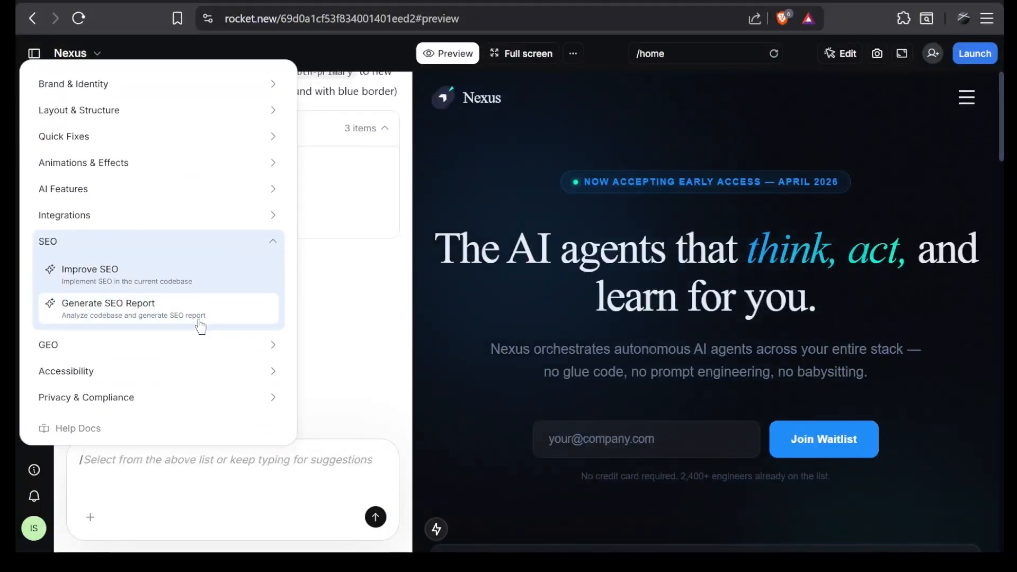
pyautogui.click(203, 289)
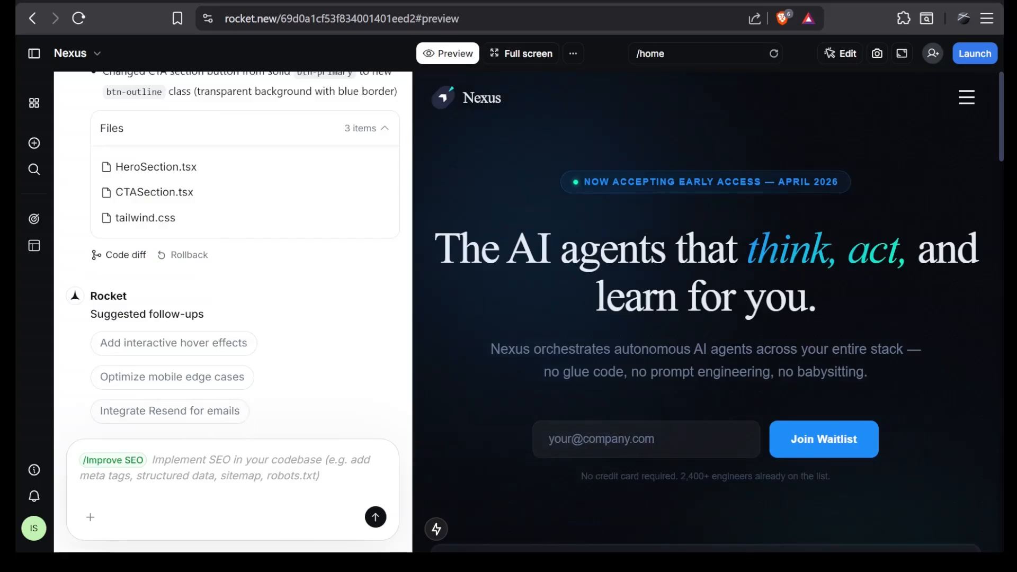
pyautogui.press('BackSpace')
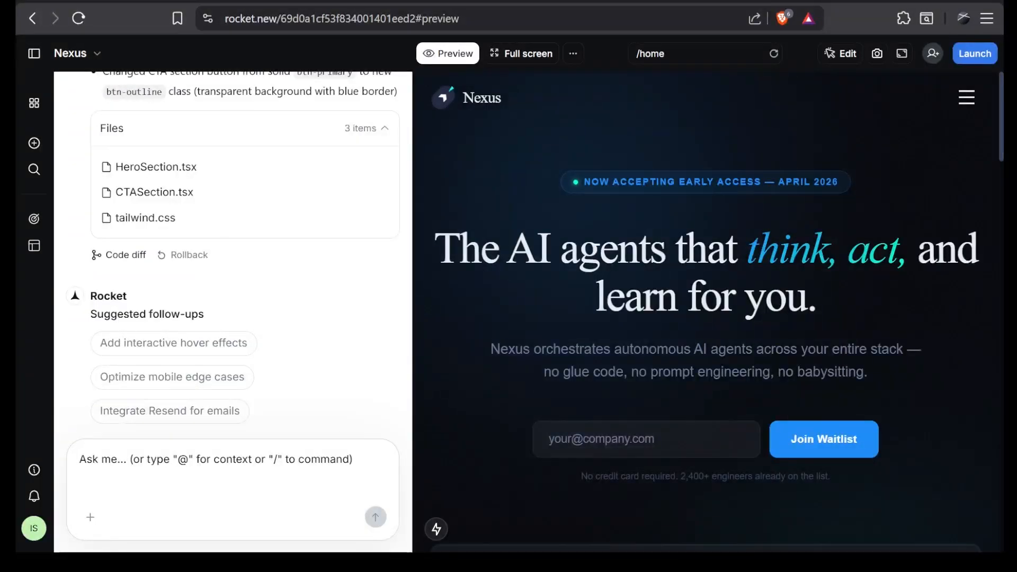